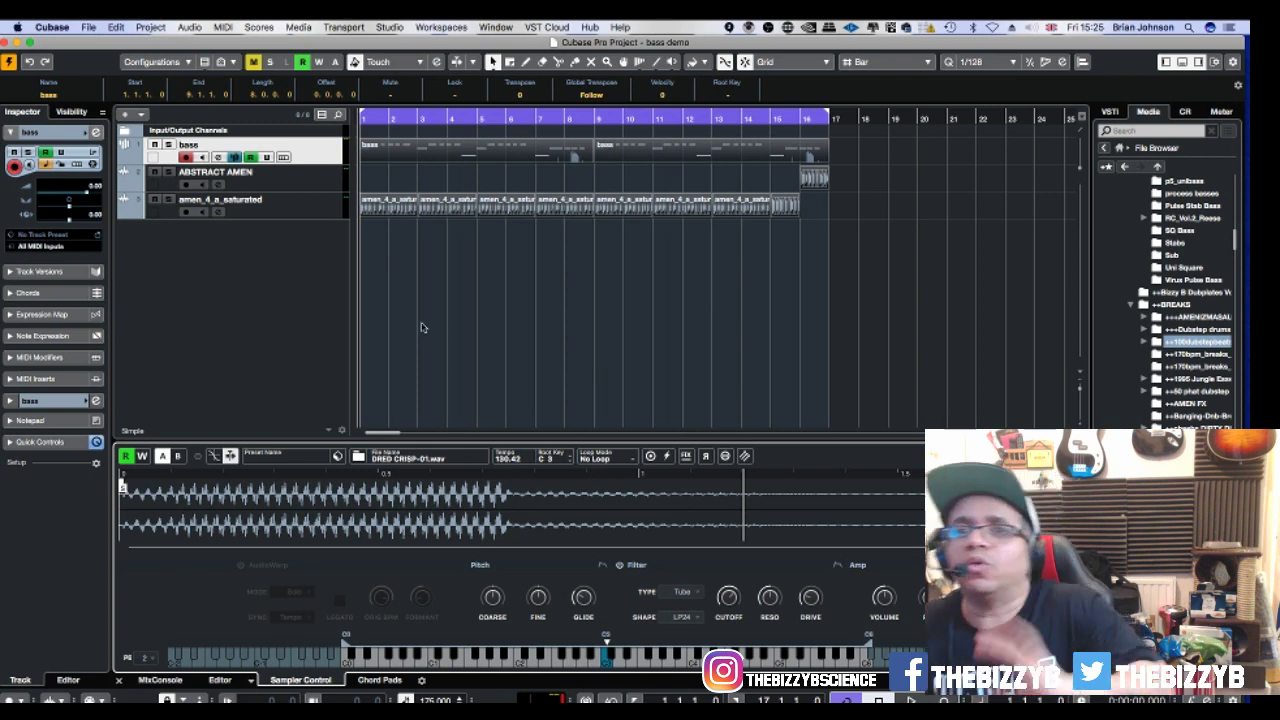
Deselect the bass events and start playback of the bass demo project.
click(481, 354)
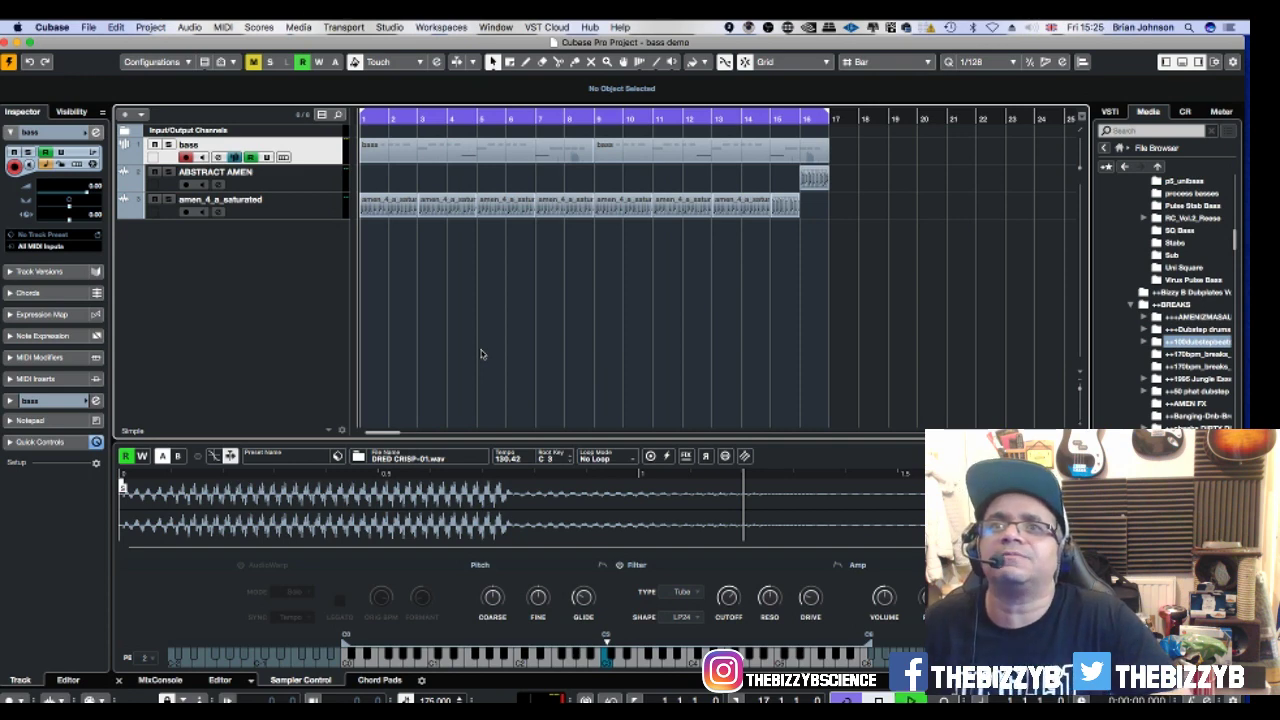
key(space)
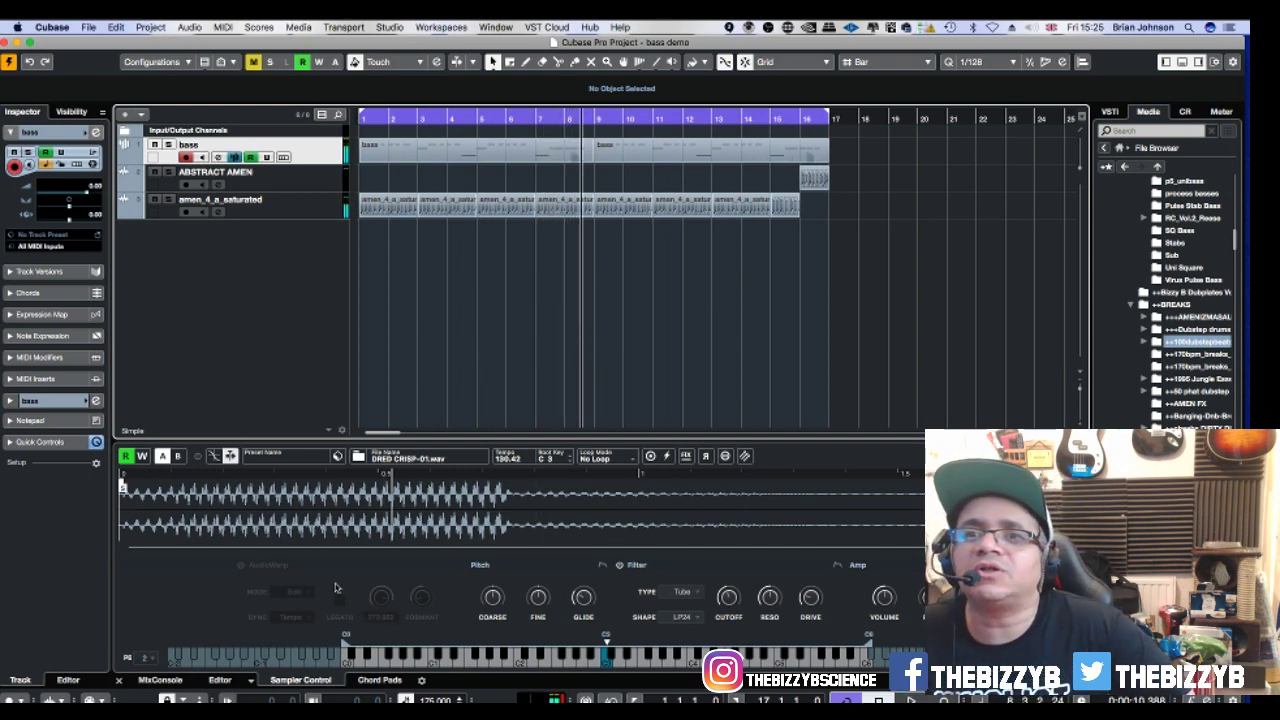
Enable AudioWarp on the DRED CRISP-01.wav bass and restart playback from the project start.
click(240, 565)
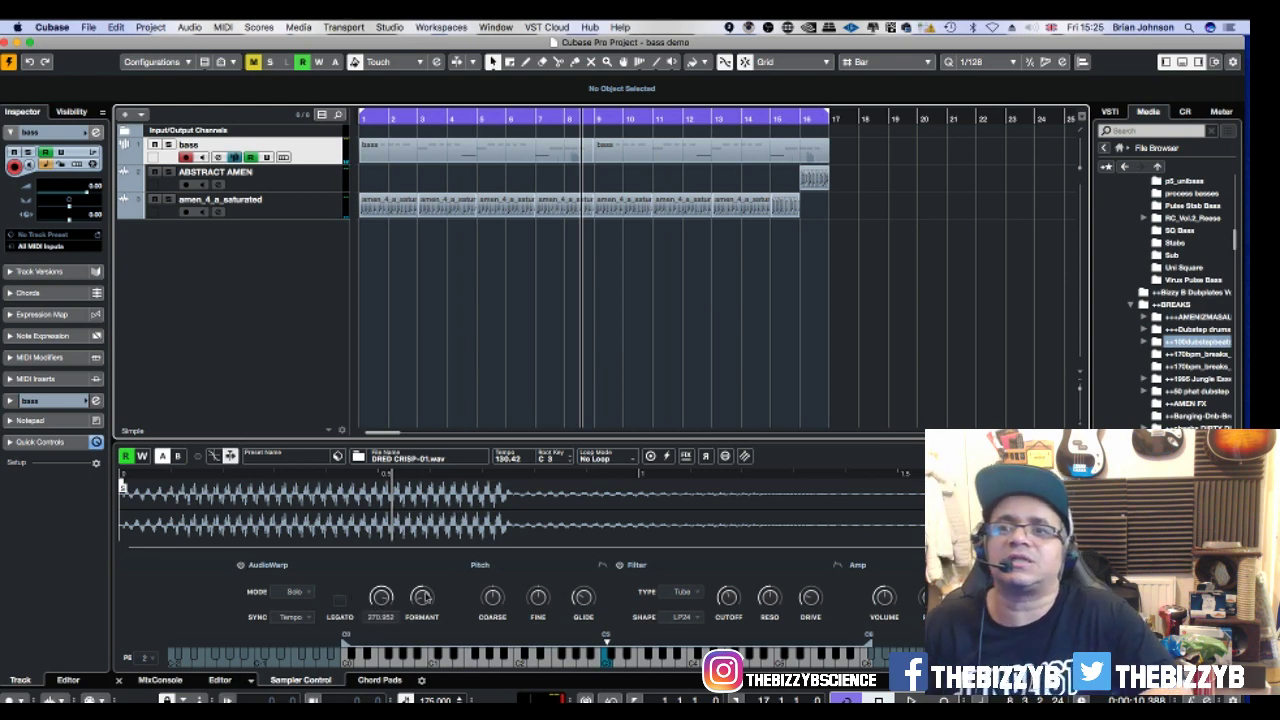
mouse_move(425, 597)
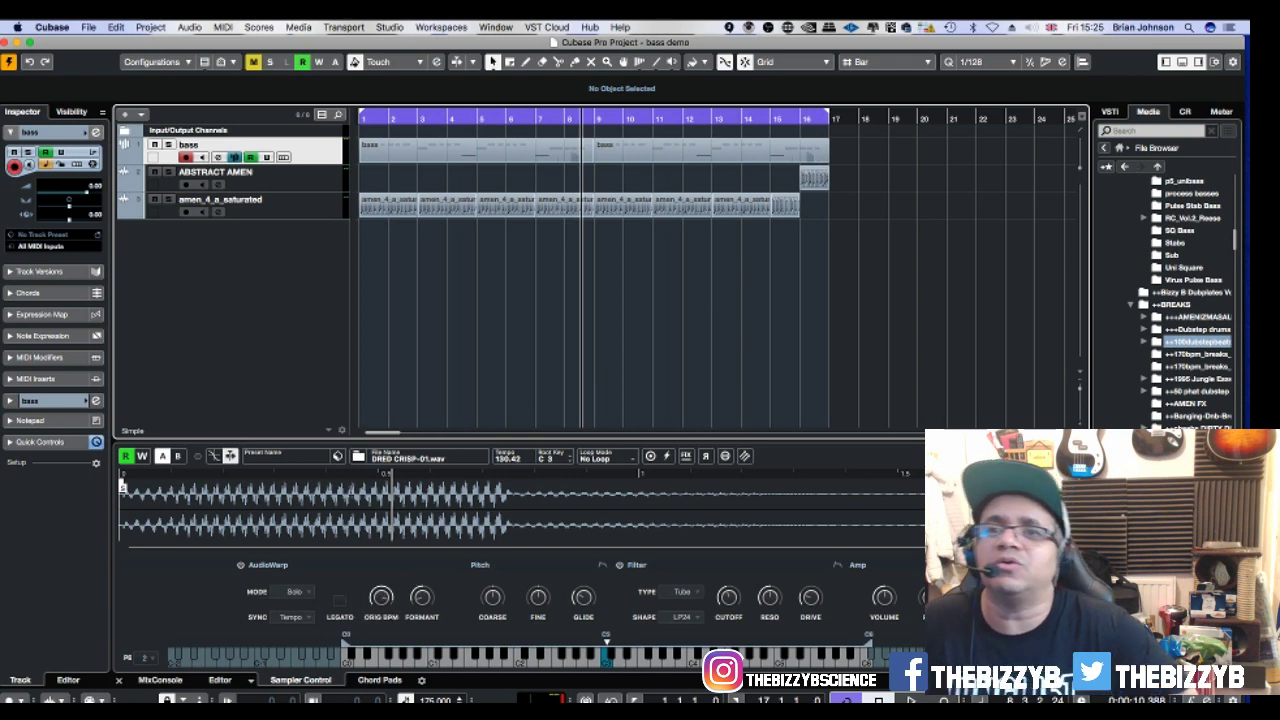
key(KP_Decimal)
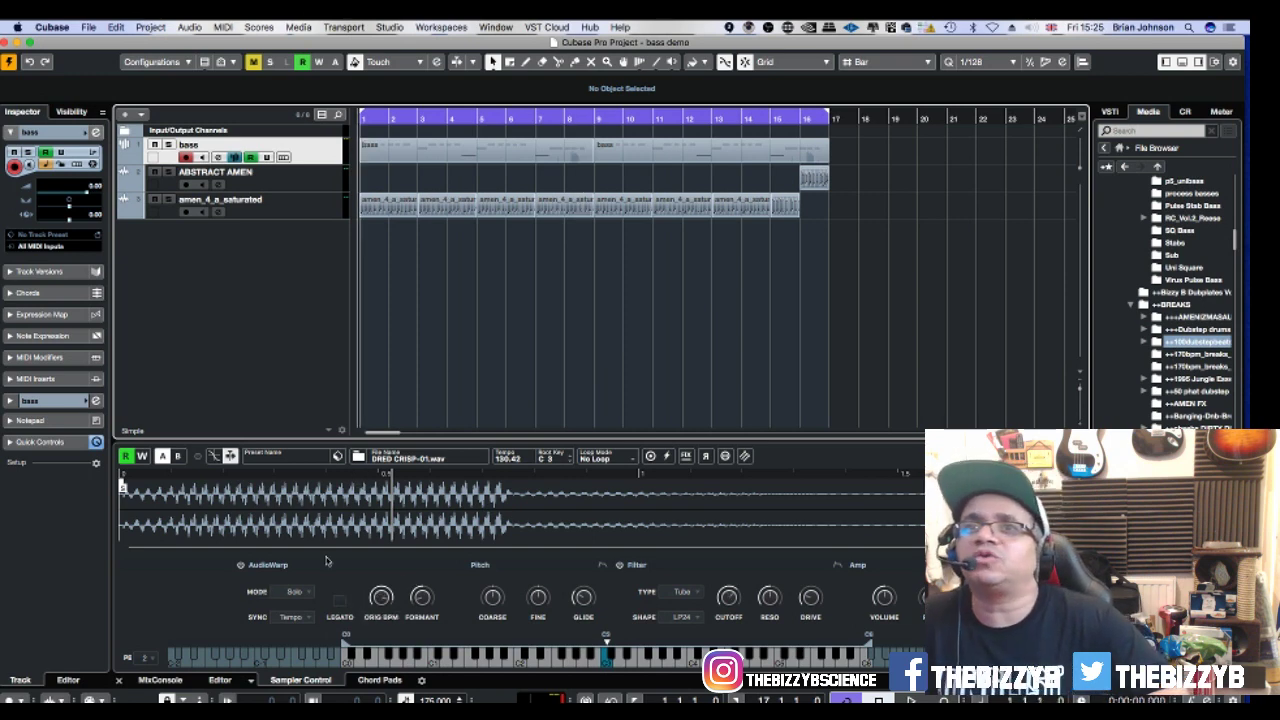
key(space)
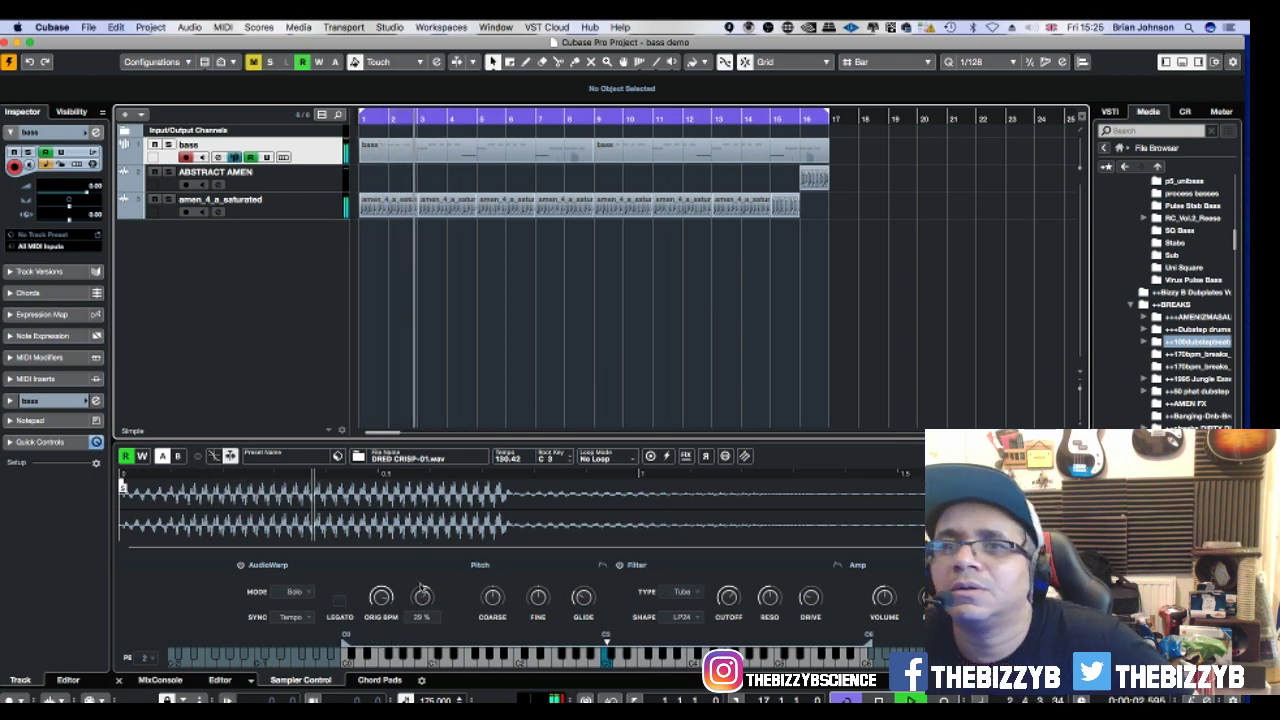
Raise the original BPM to about 61.652, the formant to 62 %, and increase the filter drive.
drag(388, 692, 381, 597)
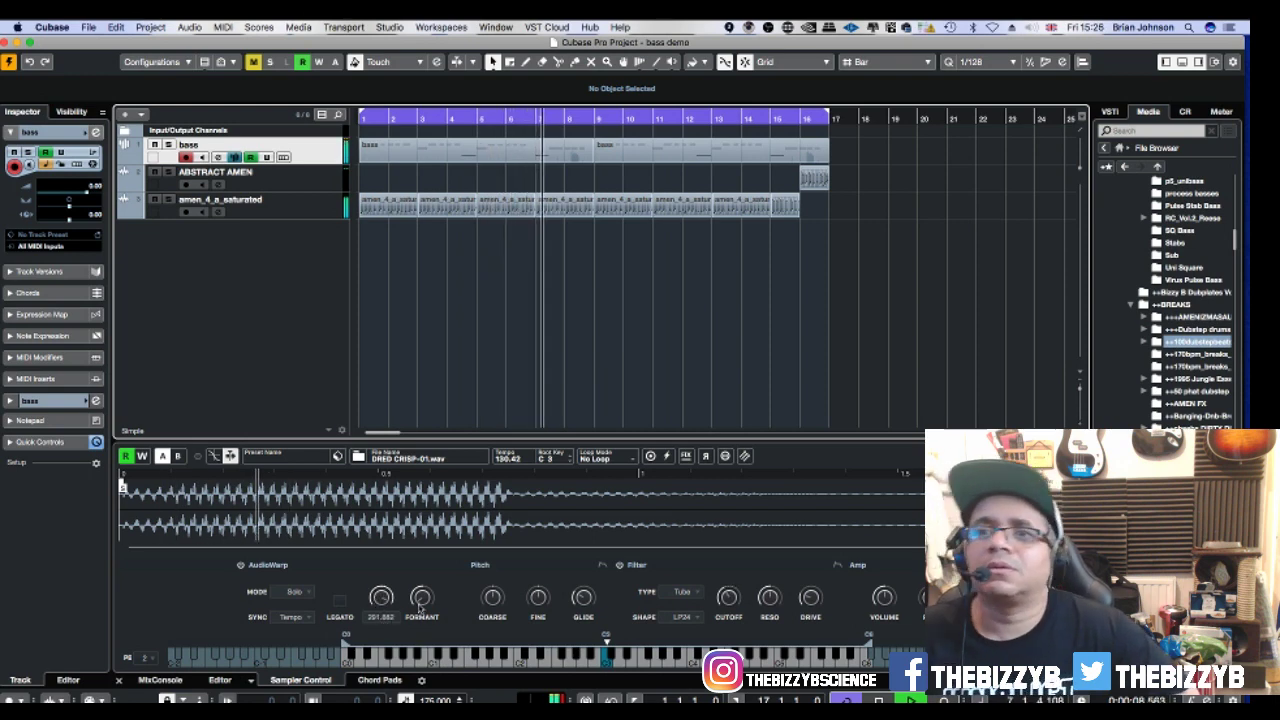
drag(421, 597, 420, 590)
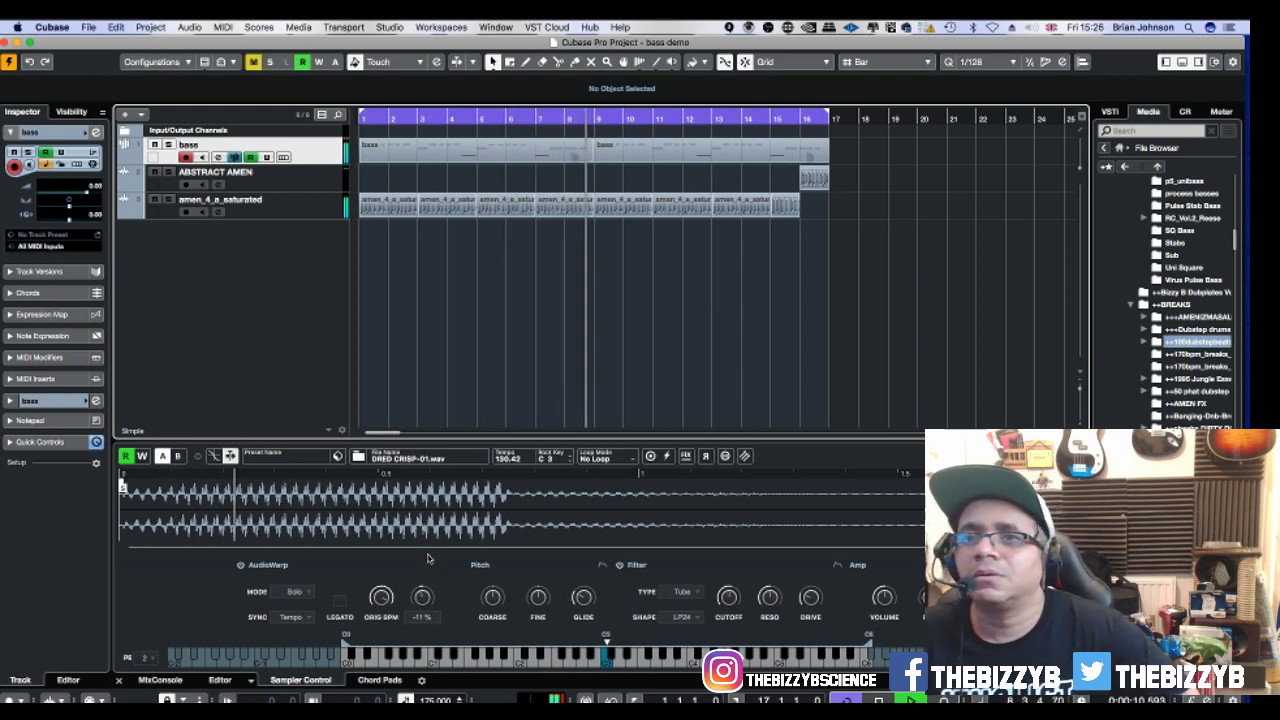
drag(437, 535, 440, 510)
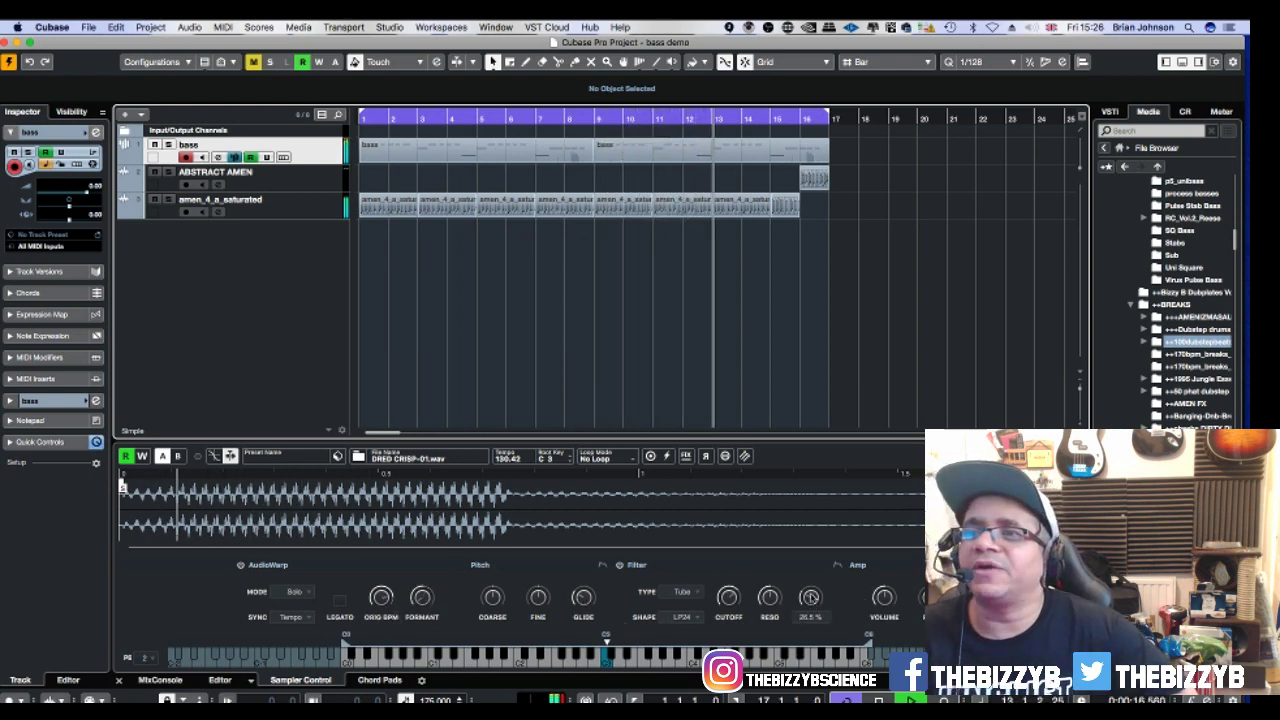
drag(810, 597, 812, 578)
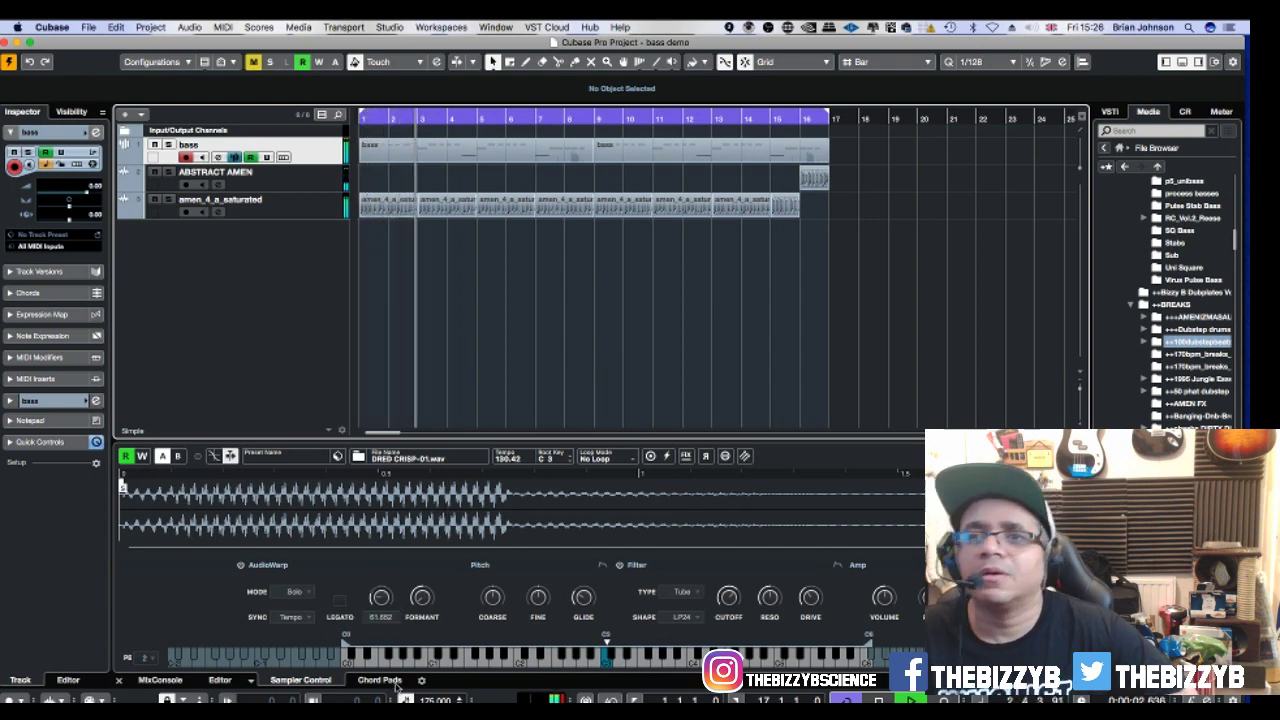
Try legato with AudioWarp in Music mode, lowering the original BPM to about 114.
click(341, 601)
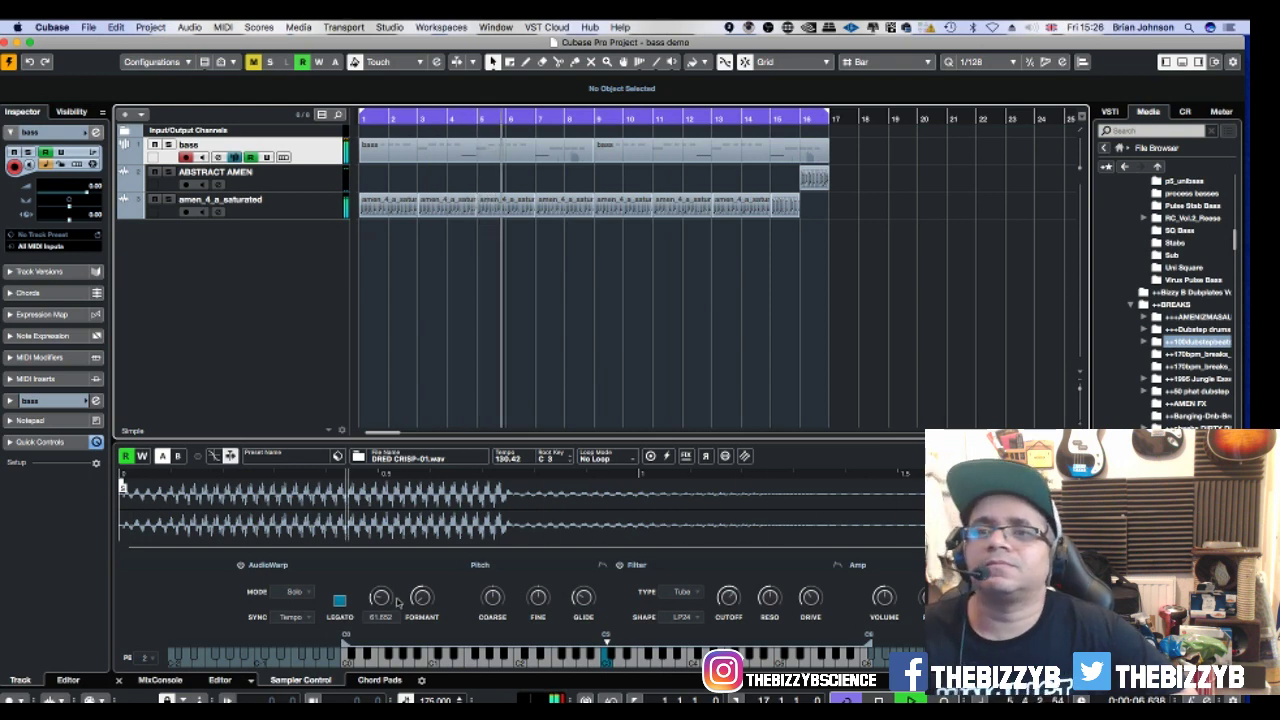
click(302, 592)
click(298, 580)
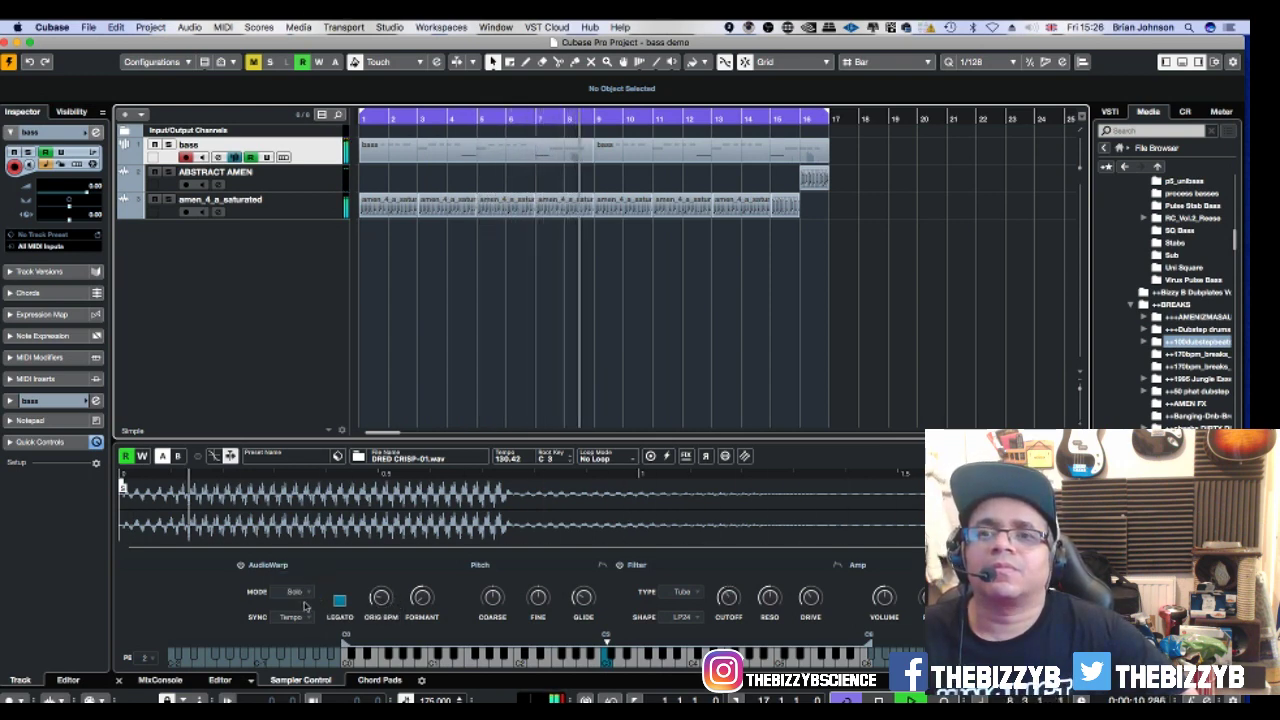
click(340, 600)
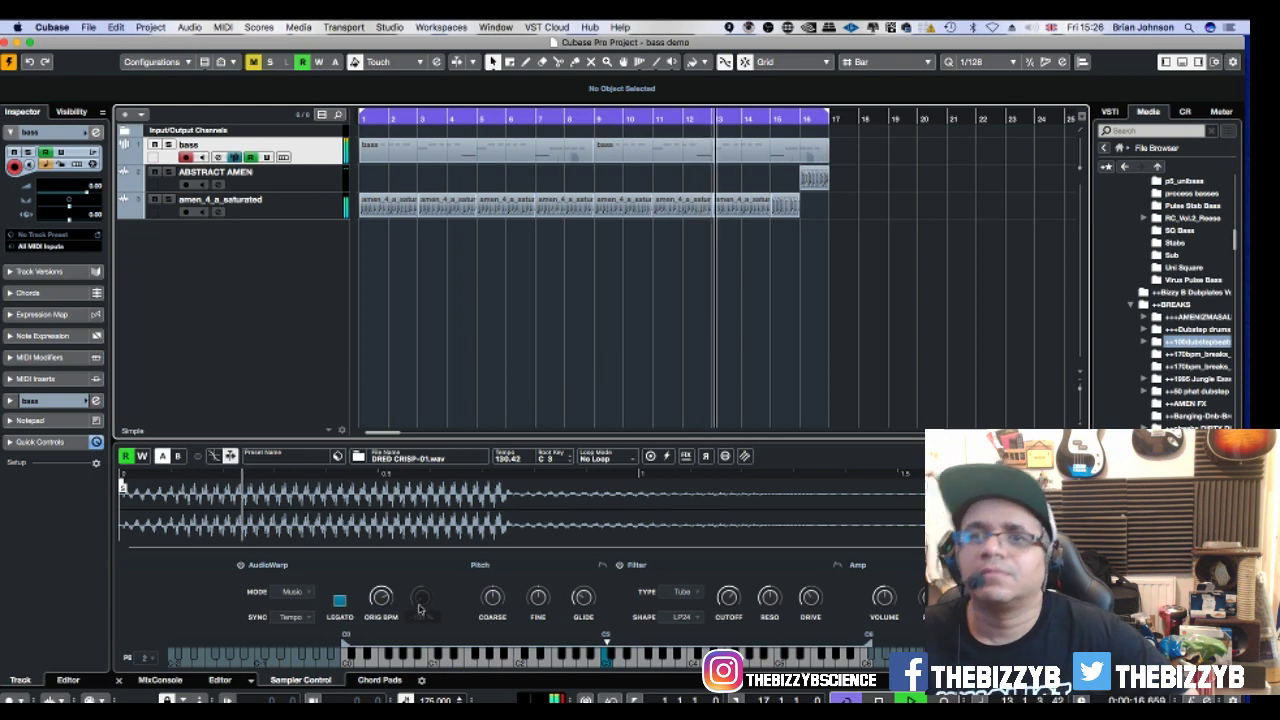
drag(380, 600, 378, 637)
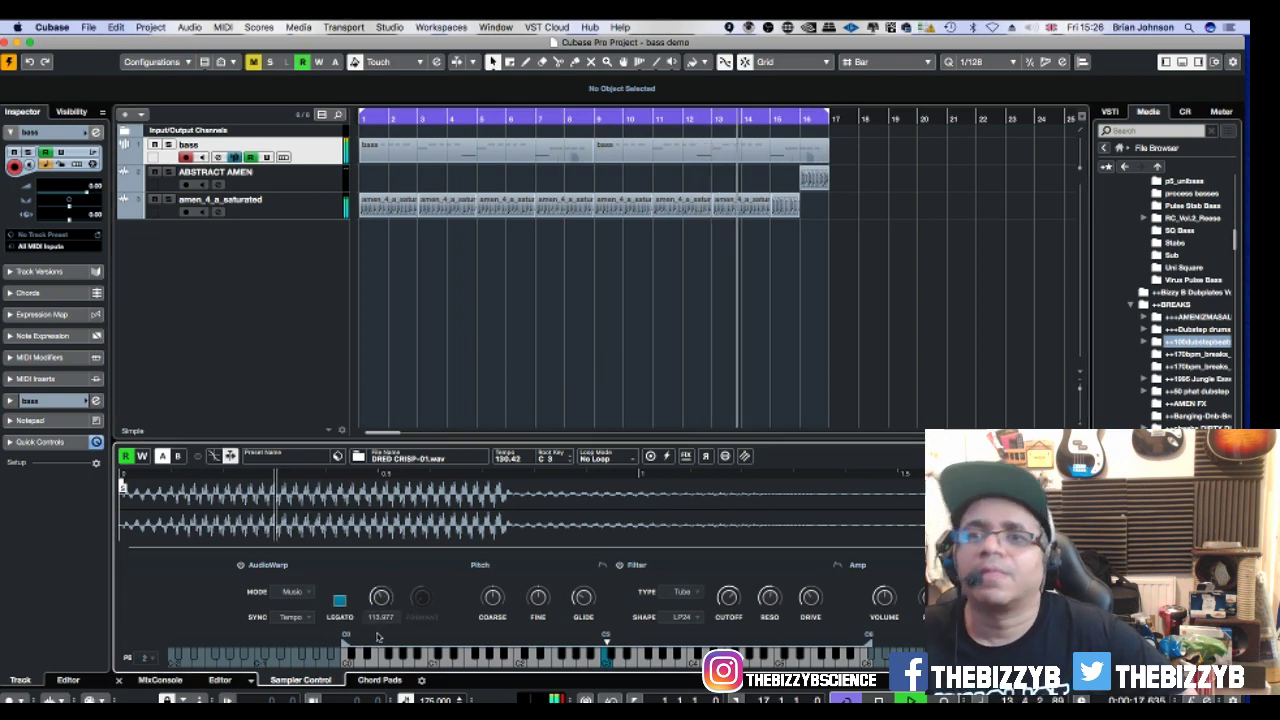
Turn legato off and return AudioWarp to Solo mode.
click(340, 601)
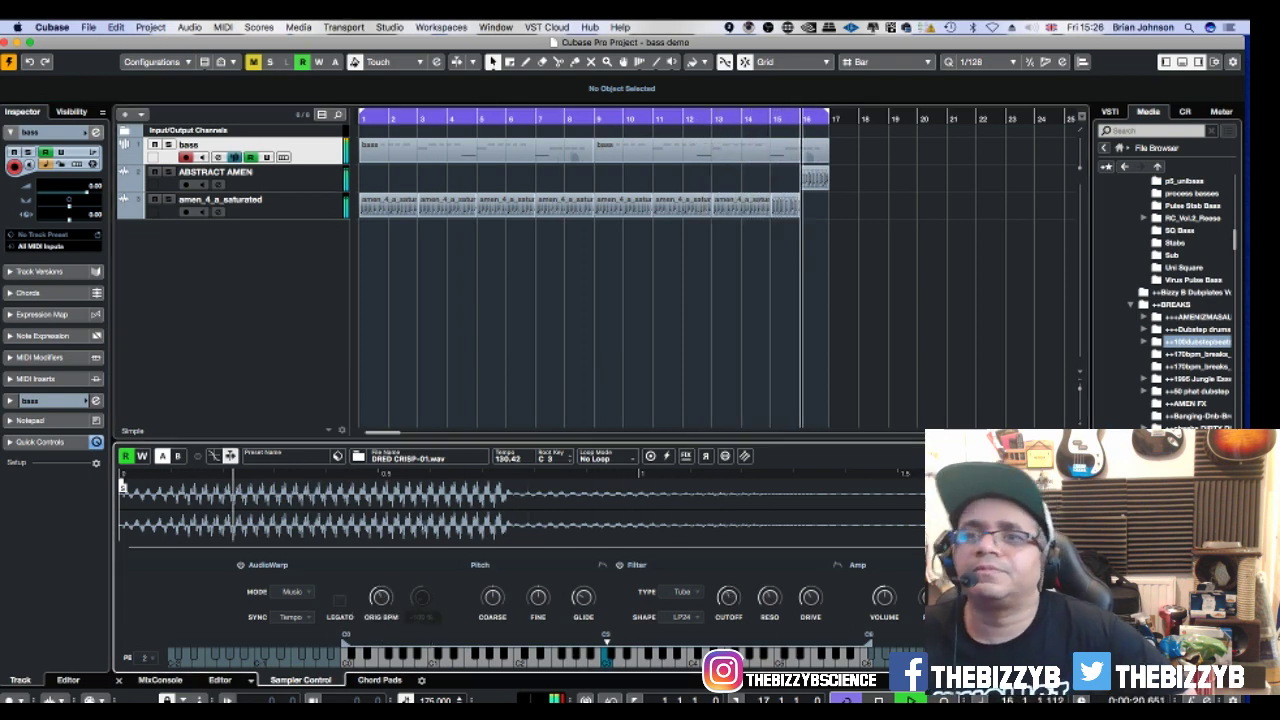
click(291, 591)
click(295, 604)
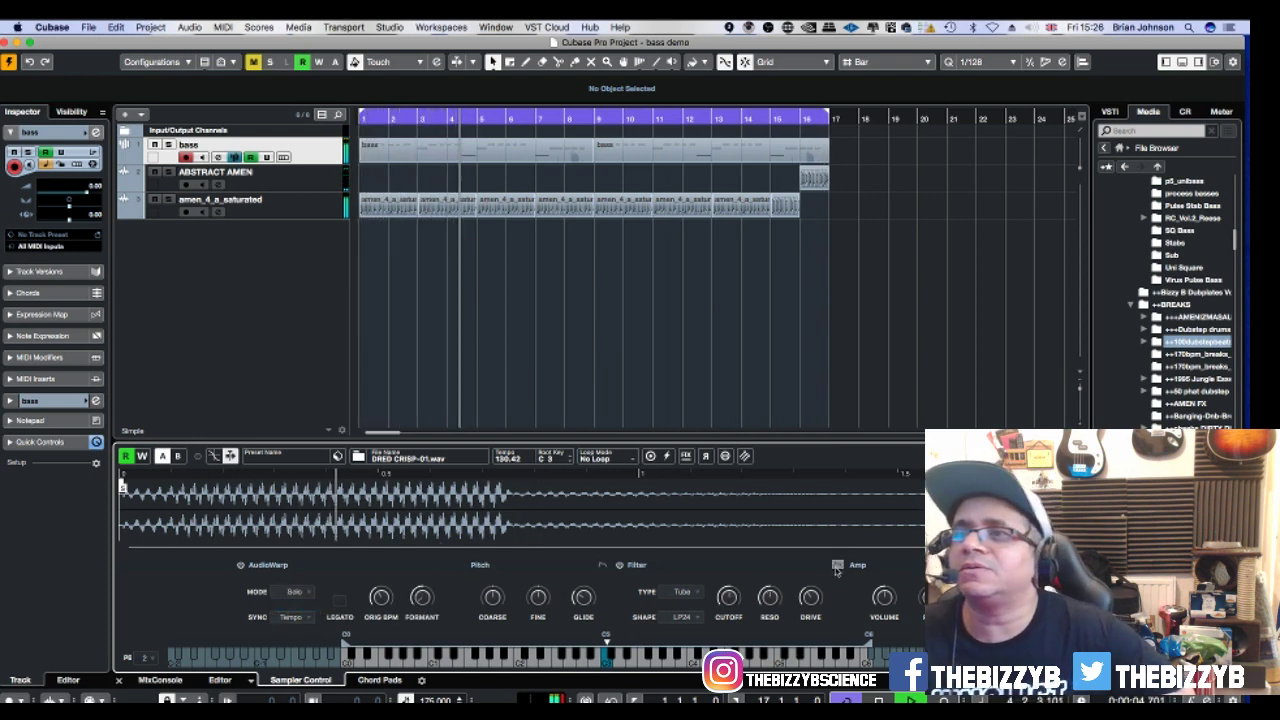
Shorten the amp envelope to end around 0.20 s, then return to the waveform view.
click(950, 565)
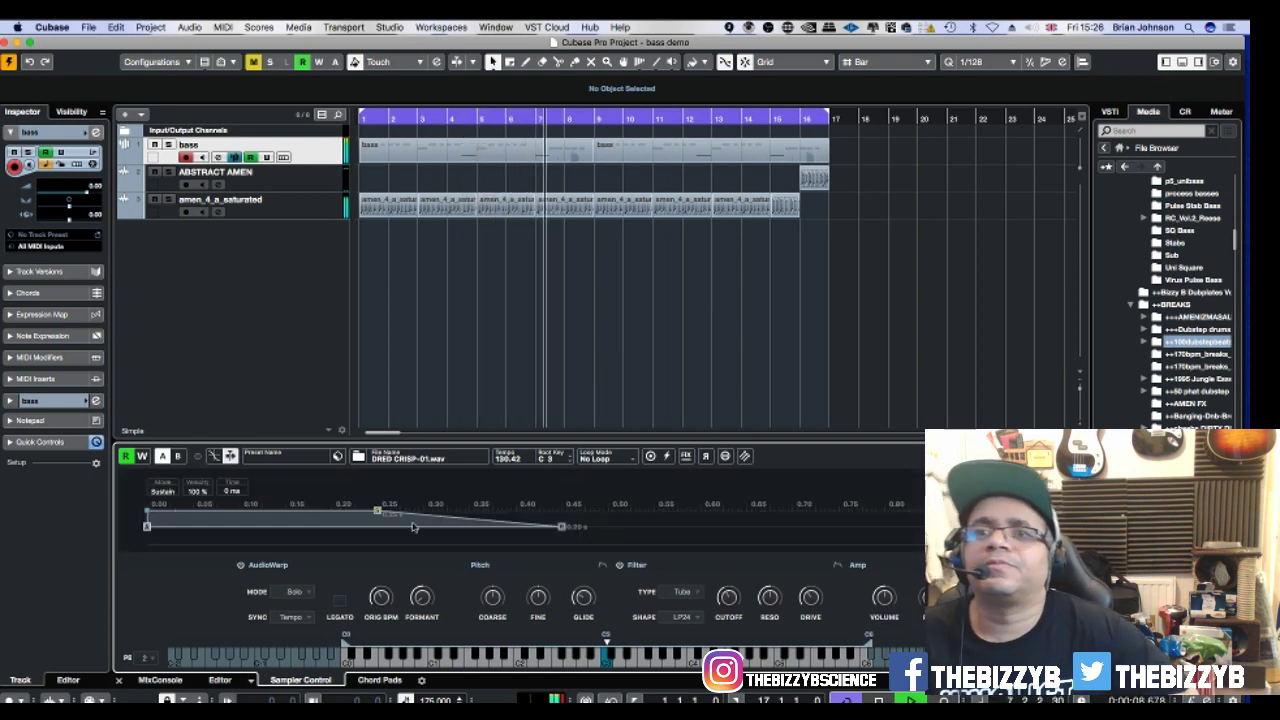
drag(377, 511, 262, 511)
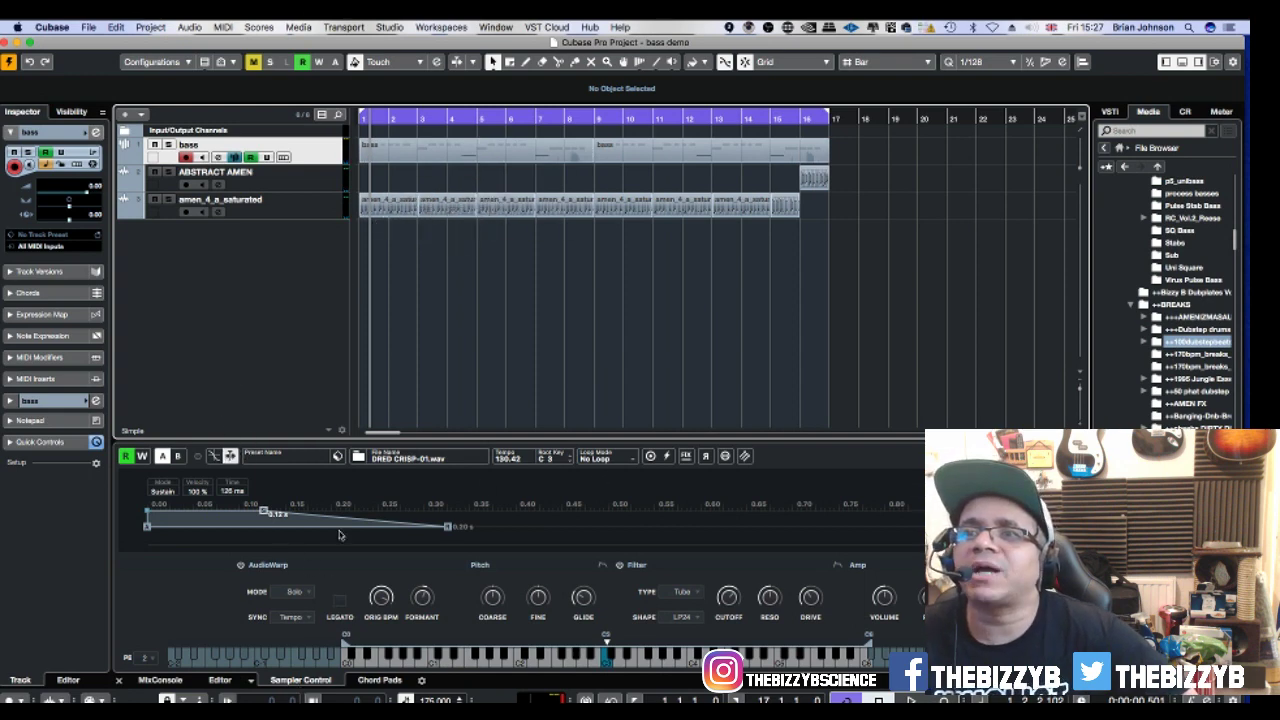
click(962, 565)
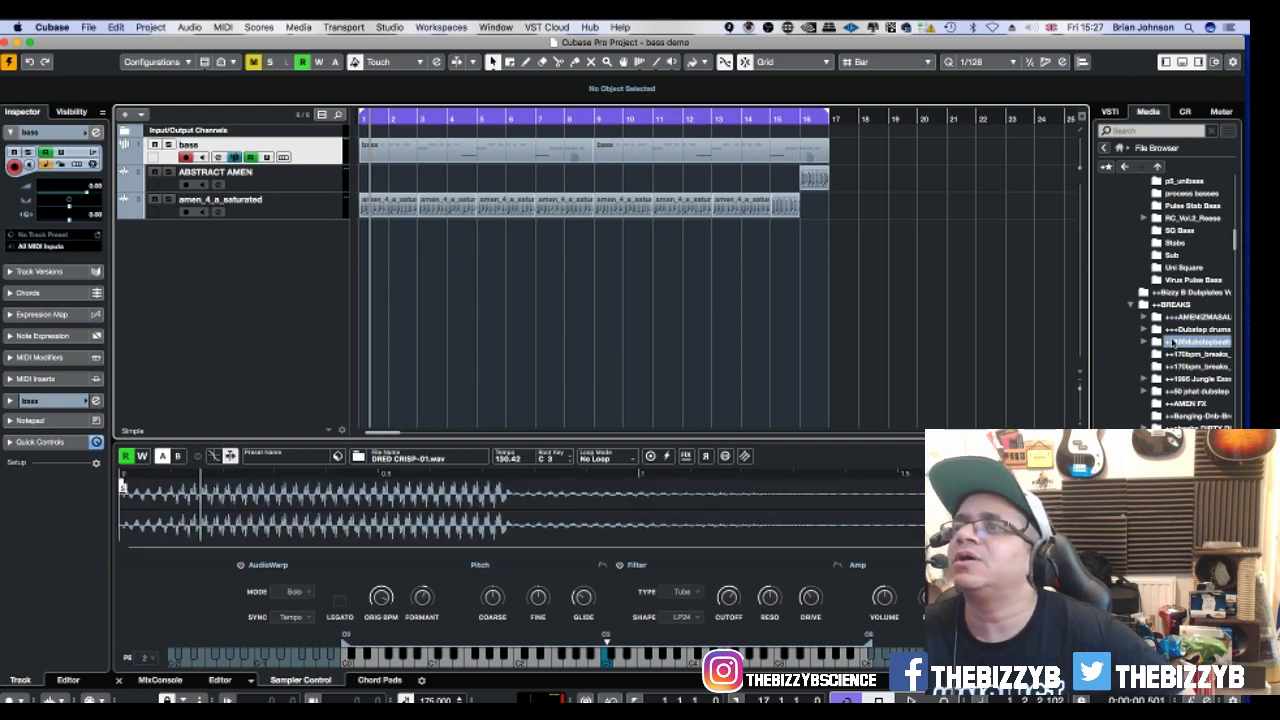
Load JW BOOMCD.wav from the ++BASS 100 Sick Bass folder into Sampler Control.
scroll(1183, 245, up, 15)
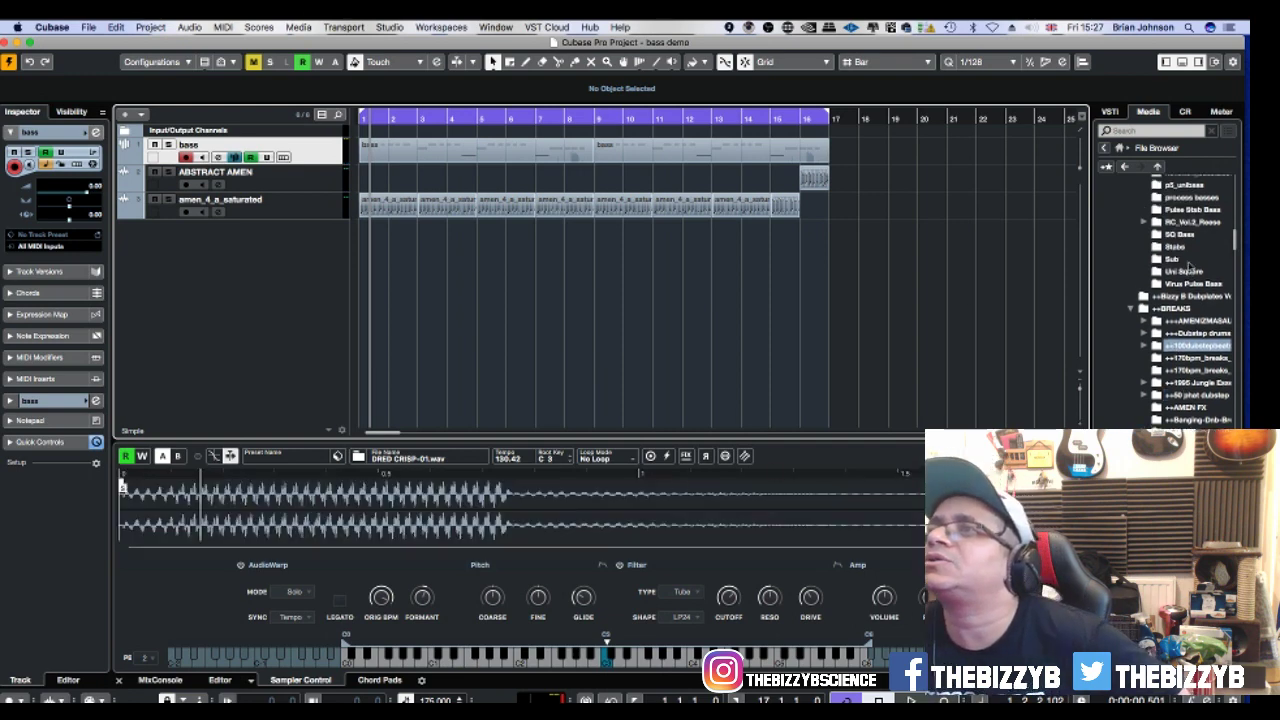
scroll(1186, 262, down, 5)
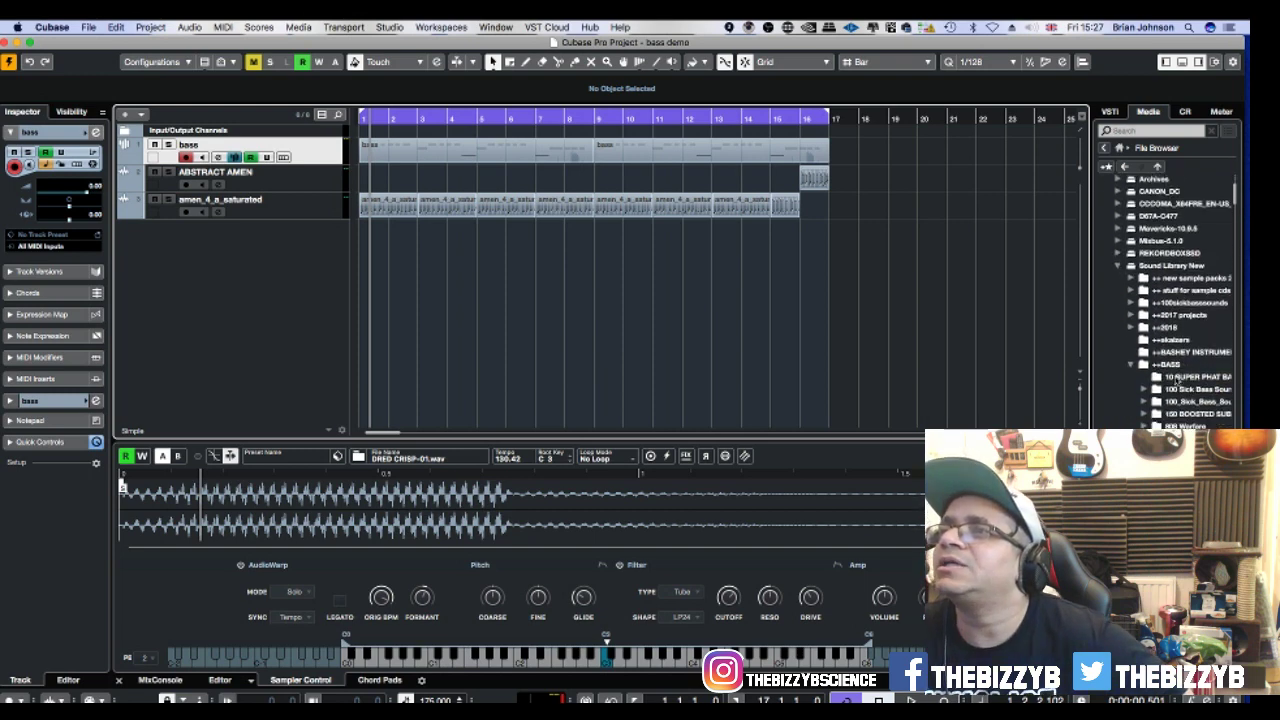
scroll(1185, 280, down, 2)
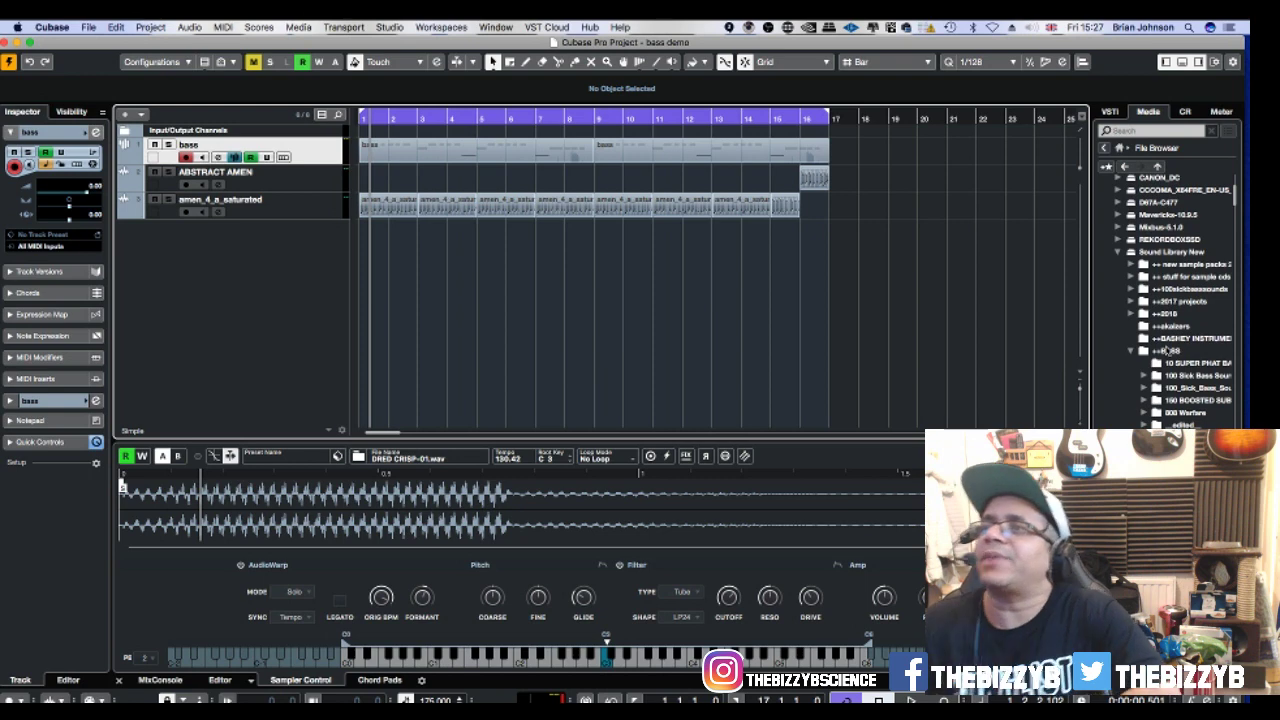
scroll(1163, 351, down, 2)
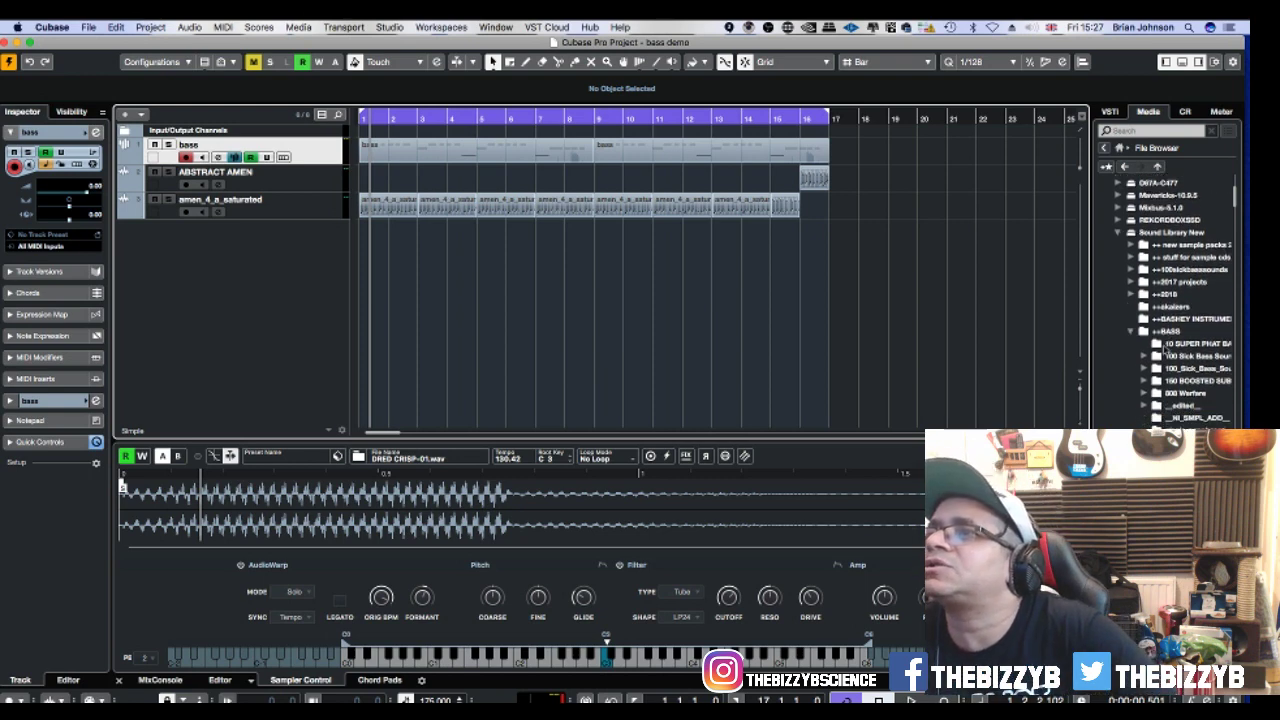
click(1168, 355)
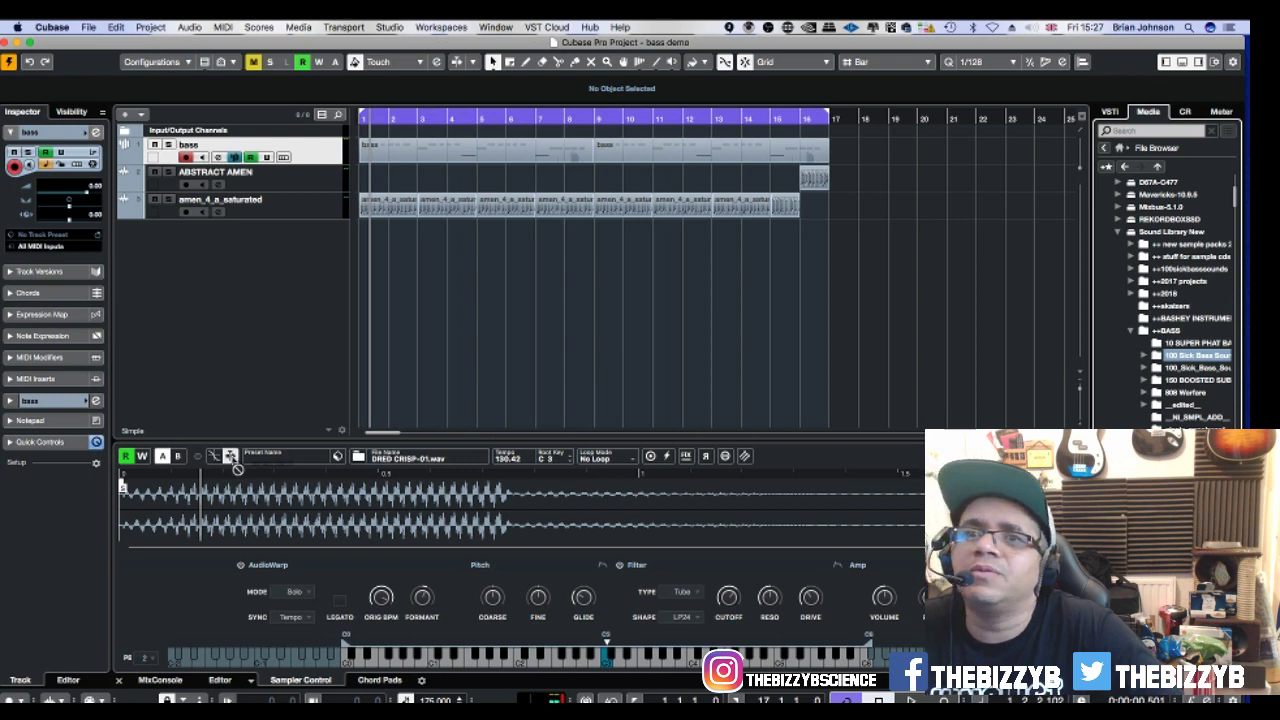
drag(1170, 600, 366, 504)
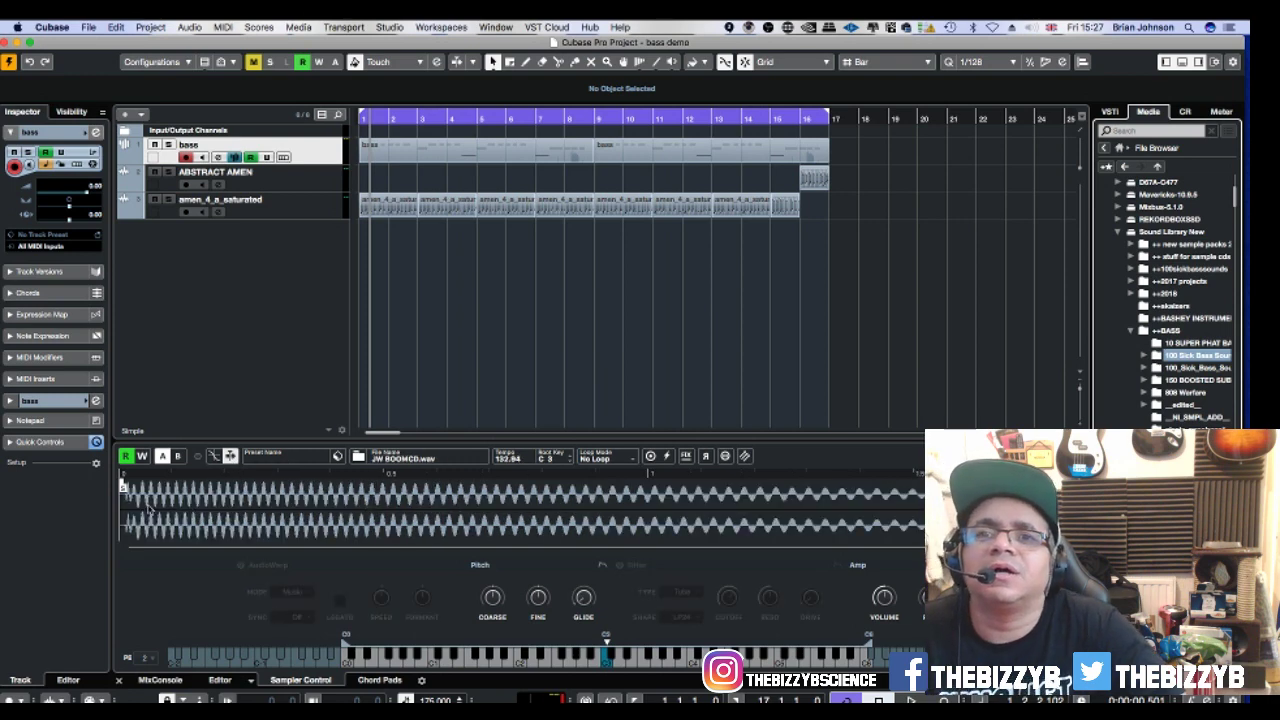
Zoom in and out on the JW BOOMCD.wav waveform, then play the project.
key(h)
key(h)
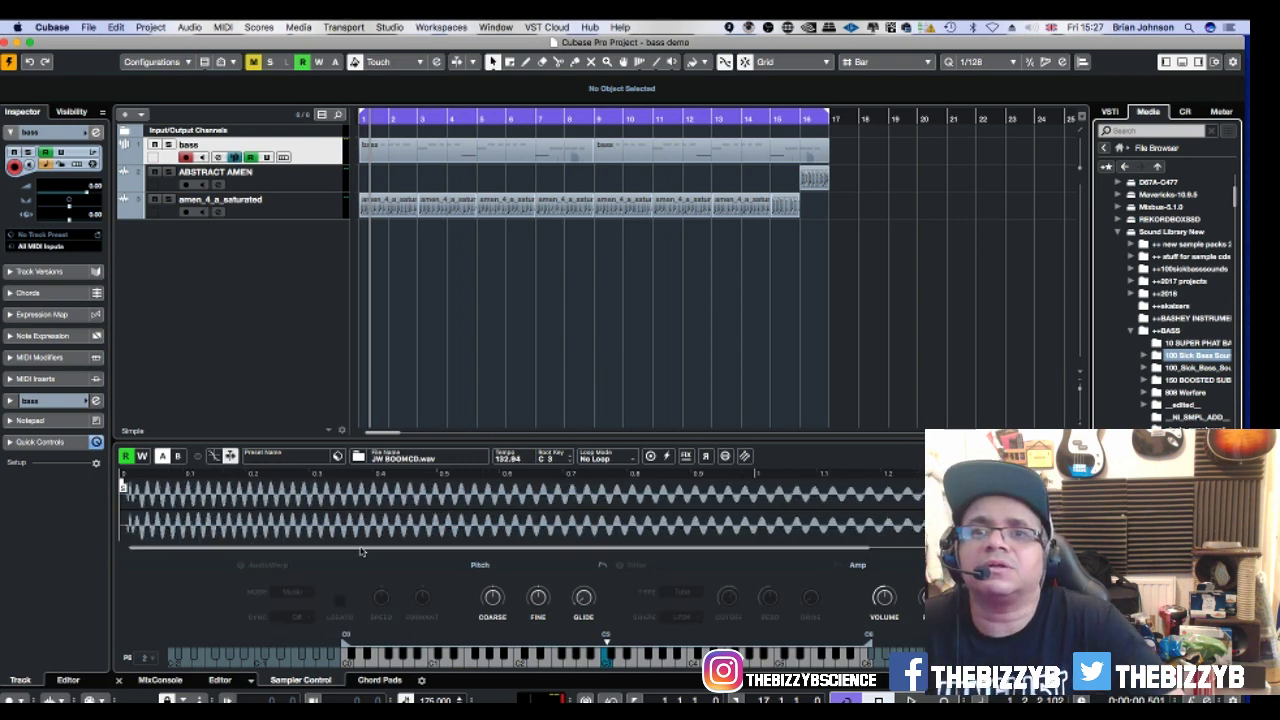
key(h)
key(h)
key(h)
key(h)
key(h)
key(h)
key(h)
key(h)
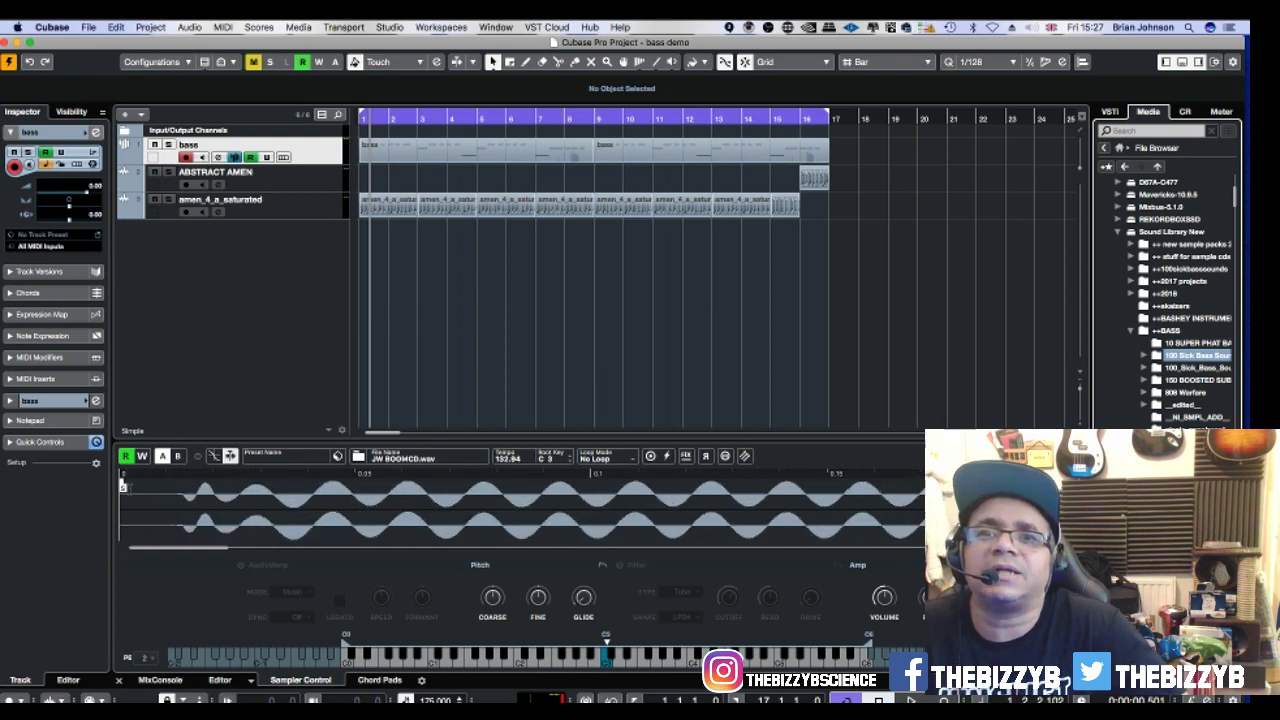
key(g)
key(g)
key(g)
key(g)
key(g)
key(g)
key(g)
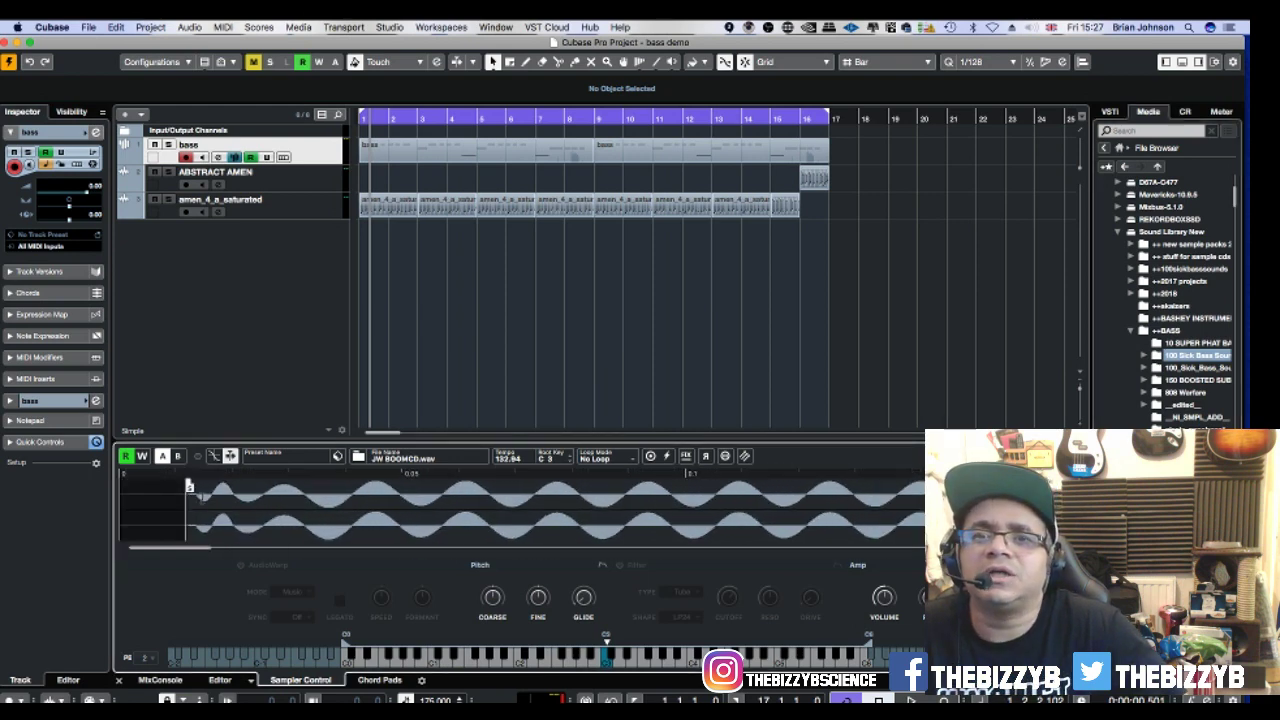
key(g)
key(g)
key(g)
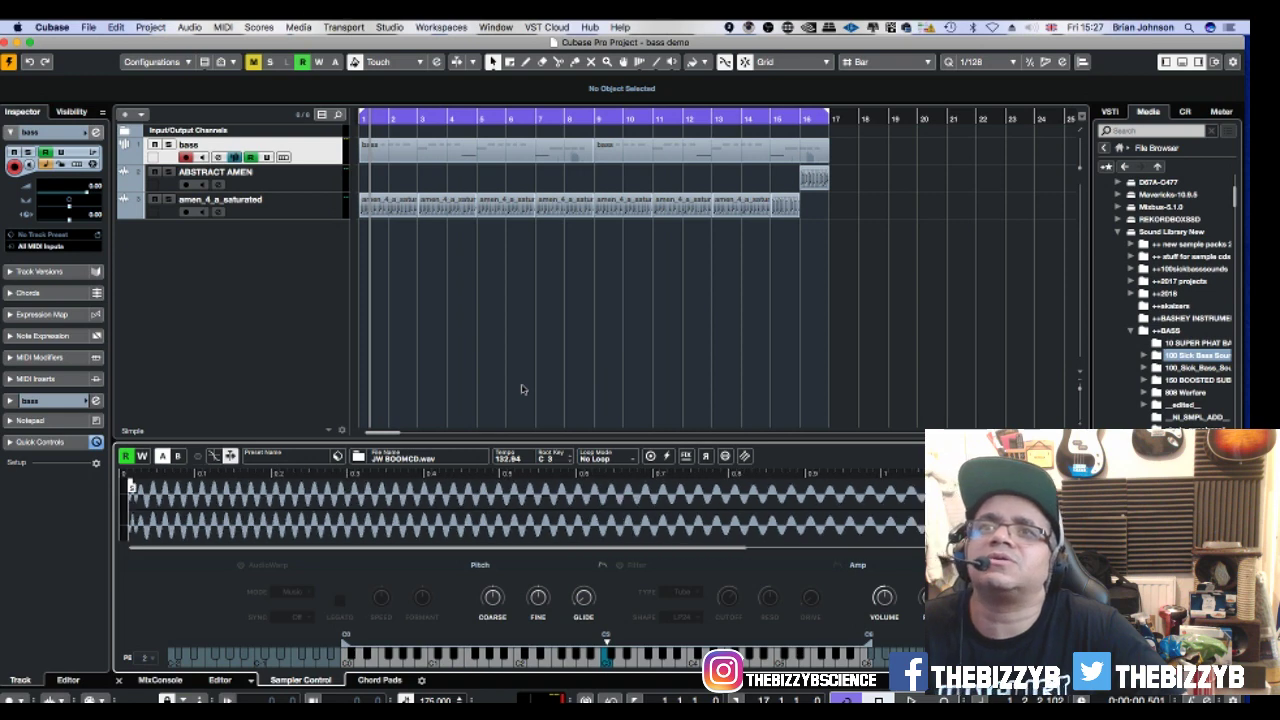
key(space)
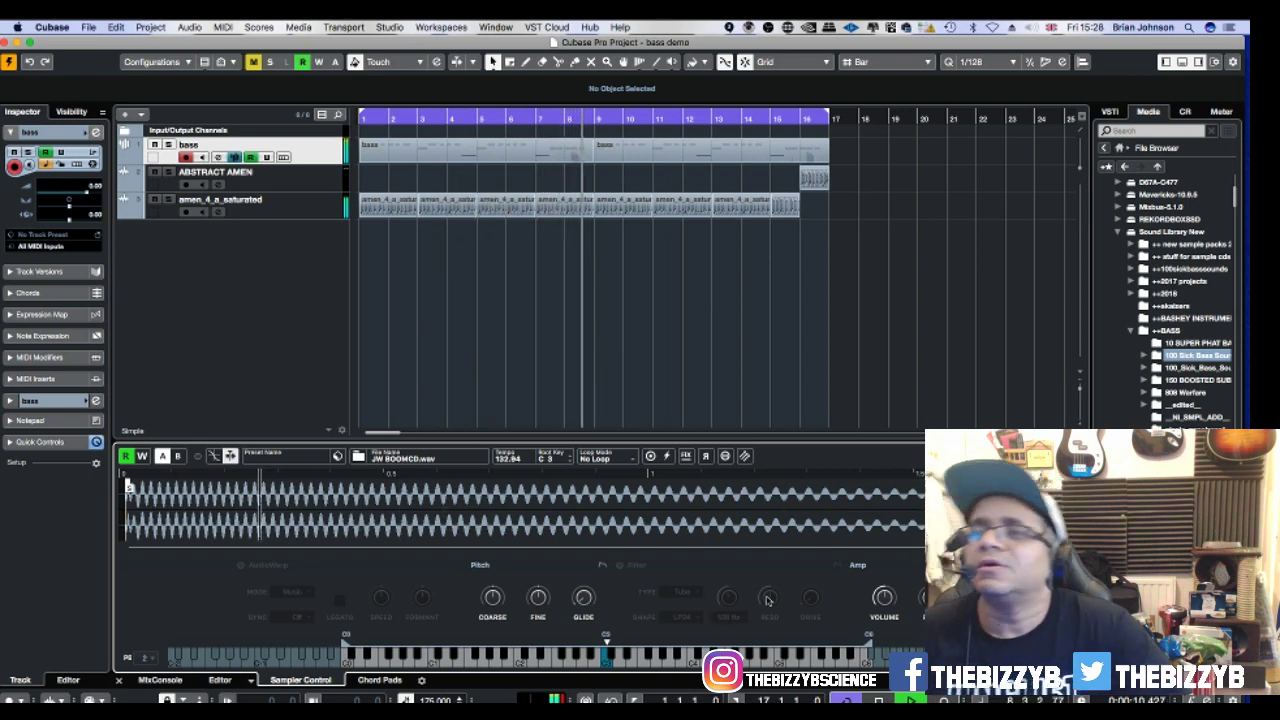
Activate AudioWarp on JW BOOMCD.wav in Solo mode and lower the formant to 46 %.
click(240, 566)
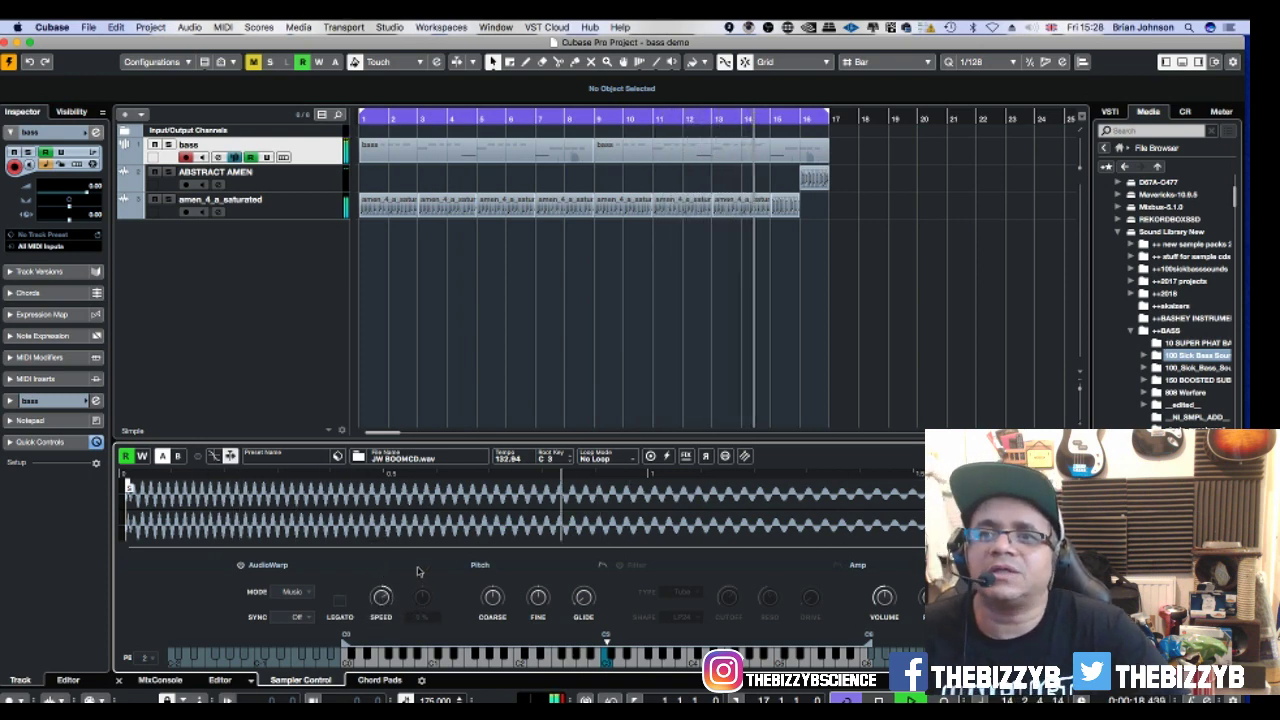
click(292, 591)
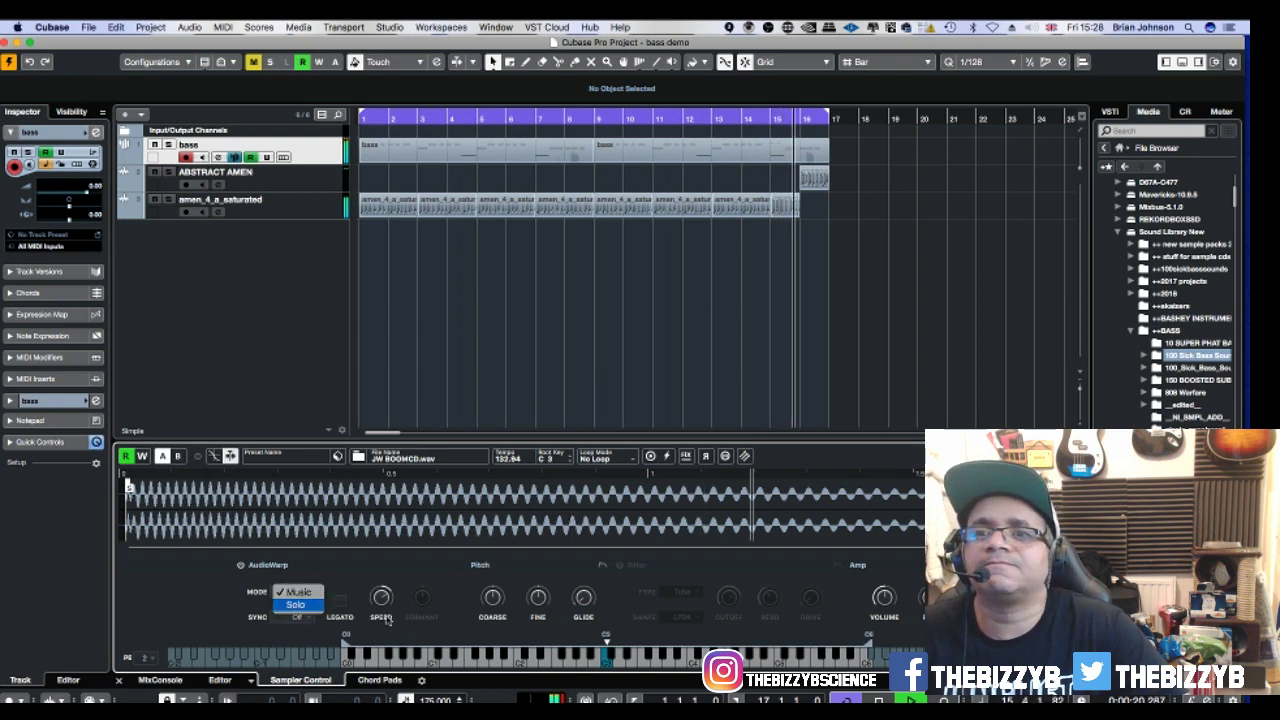
click(300, 606)
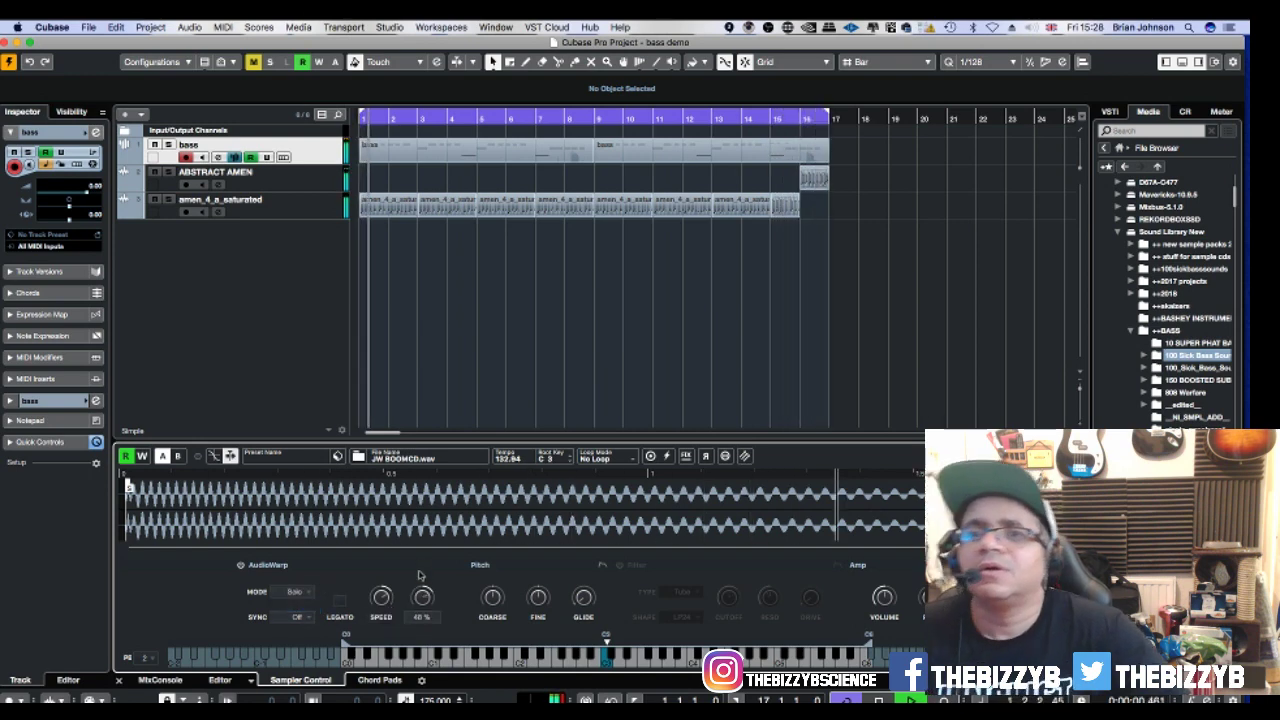
drag(420, 574, 420, 633)
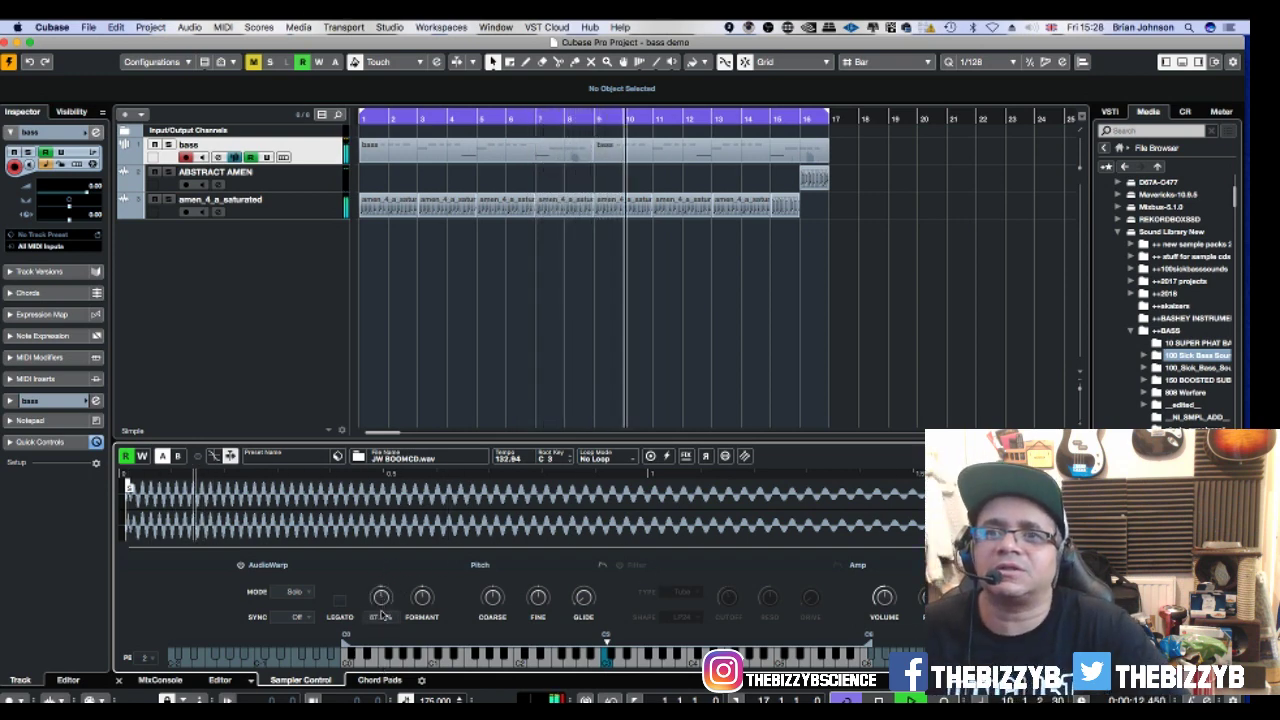
Switch AudioWarp back to Music mode and turn on the sampler filter.
click(300, 592)
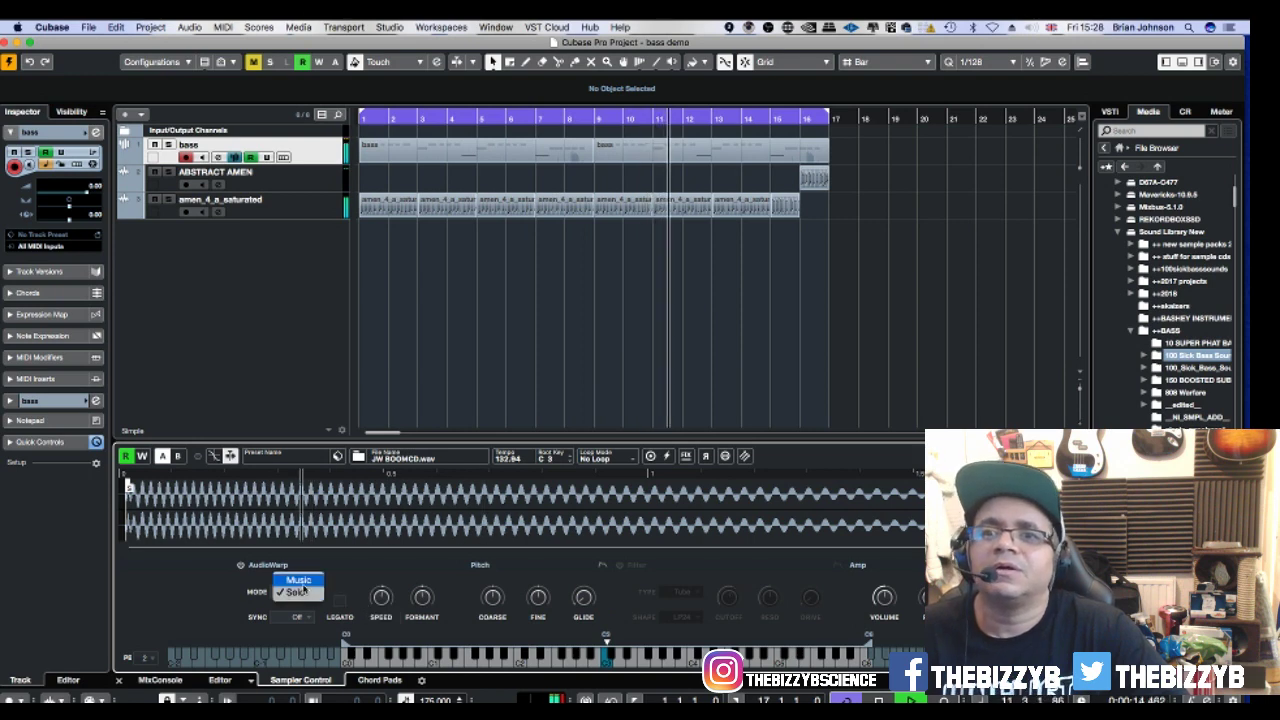
click(298, 580)
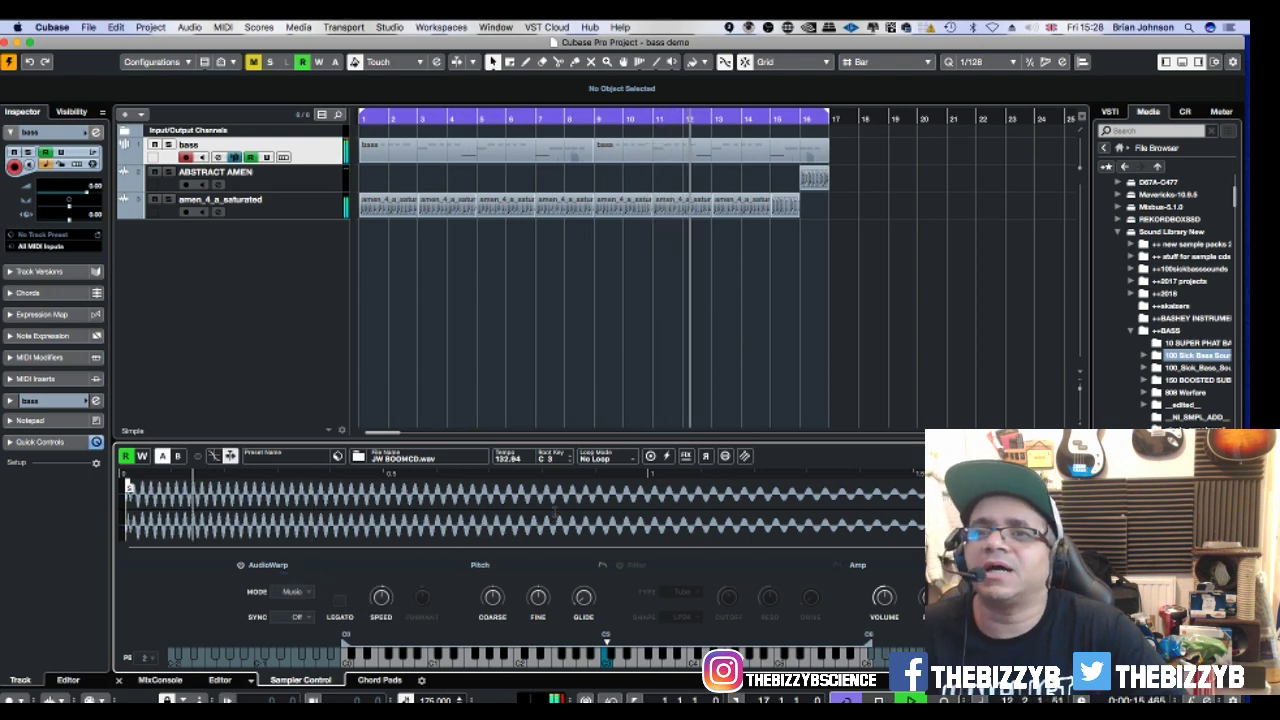
click(620, 566)
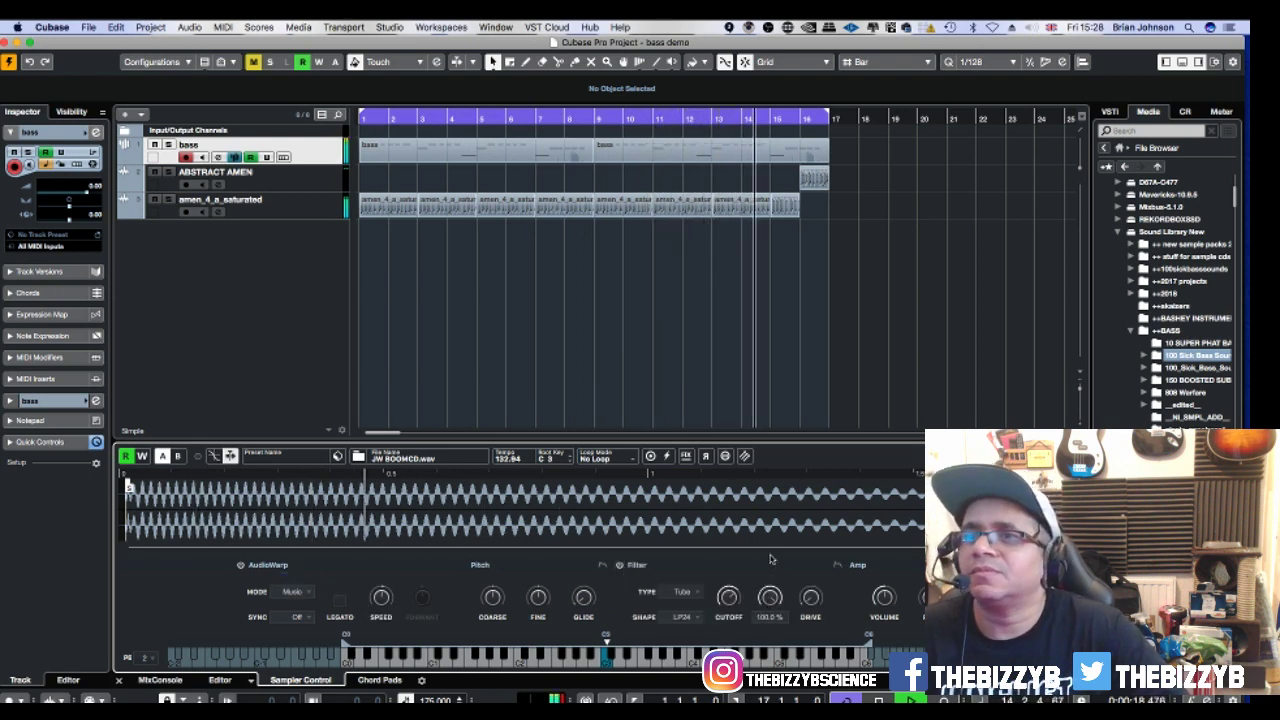
Raise filter drive, adjust resonance, set the filter type to Classic, and show the Automation Panel.
drag(810, 597, 802, 562)
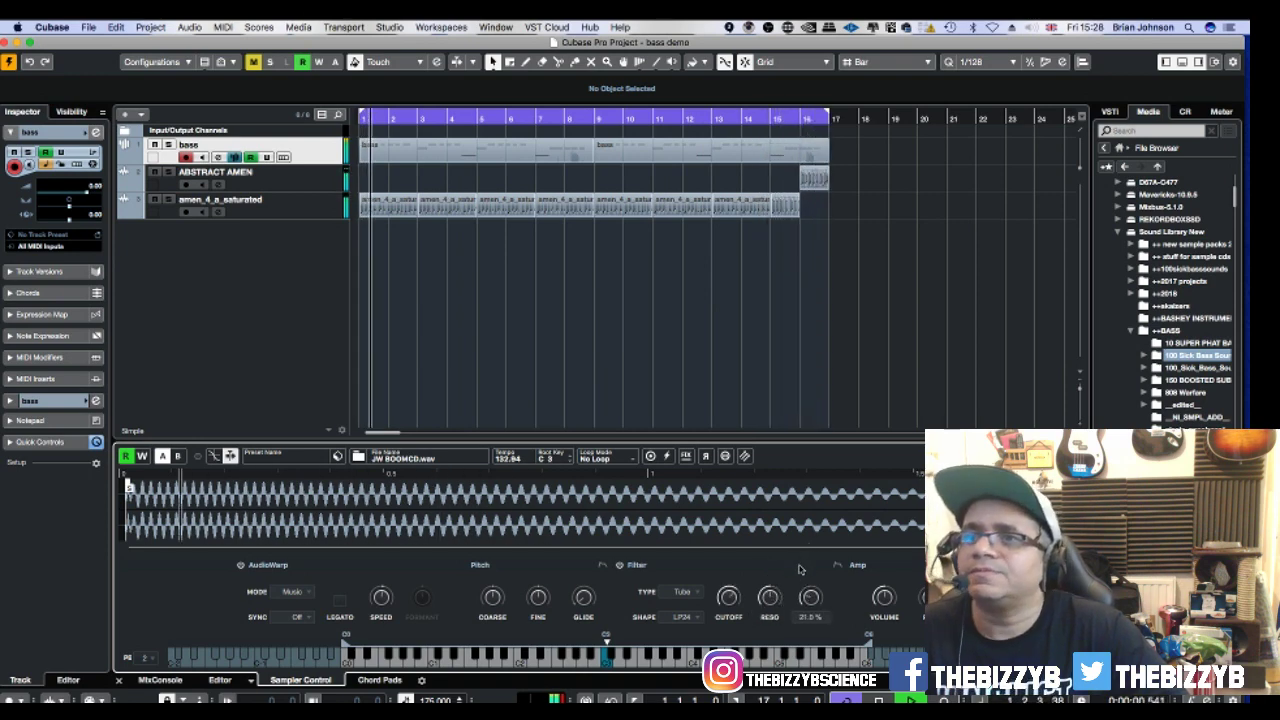
drag(769, 597, 776, 664)
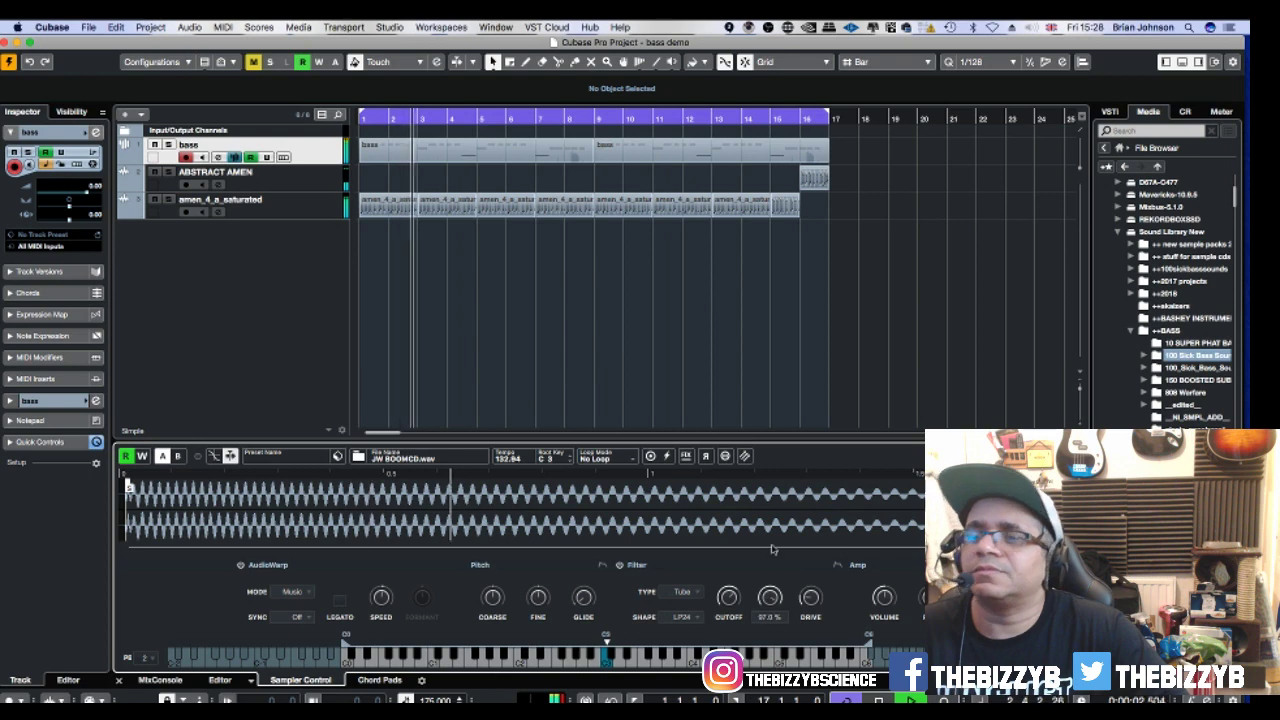
click(684, 591)
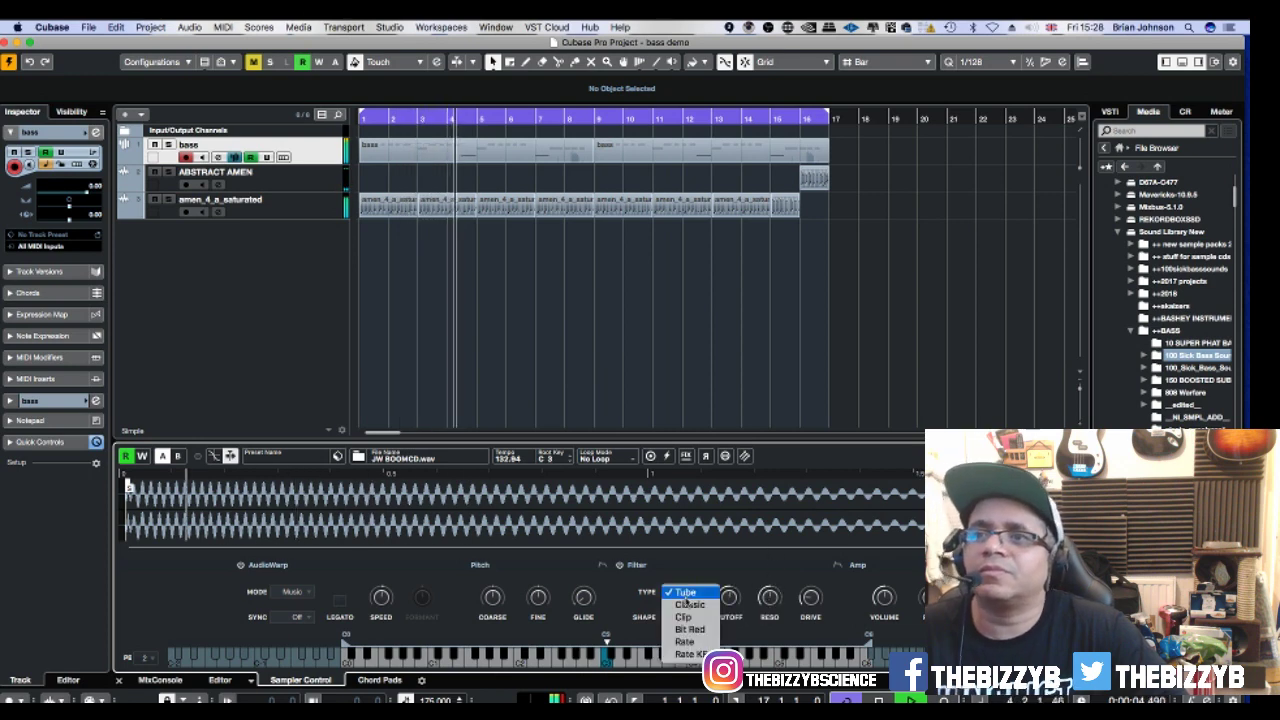
click(689, 604)
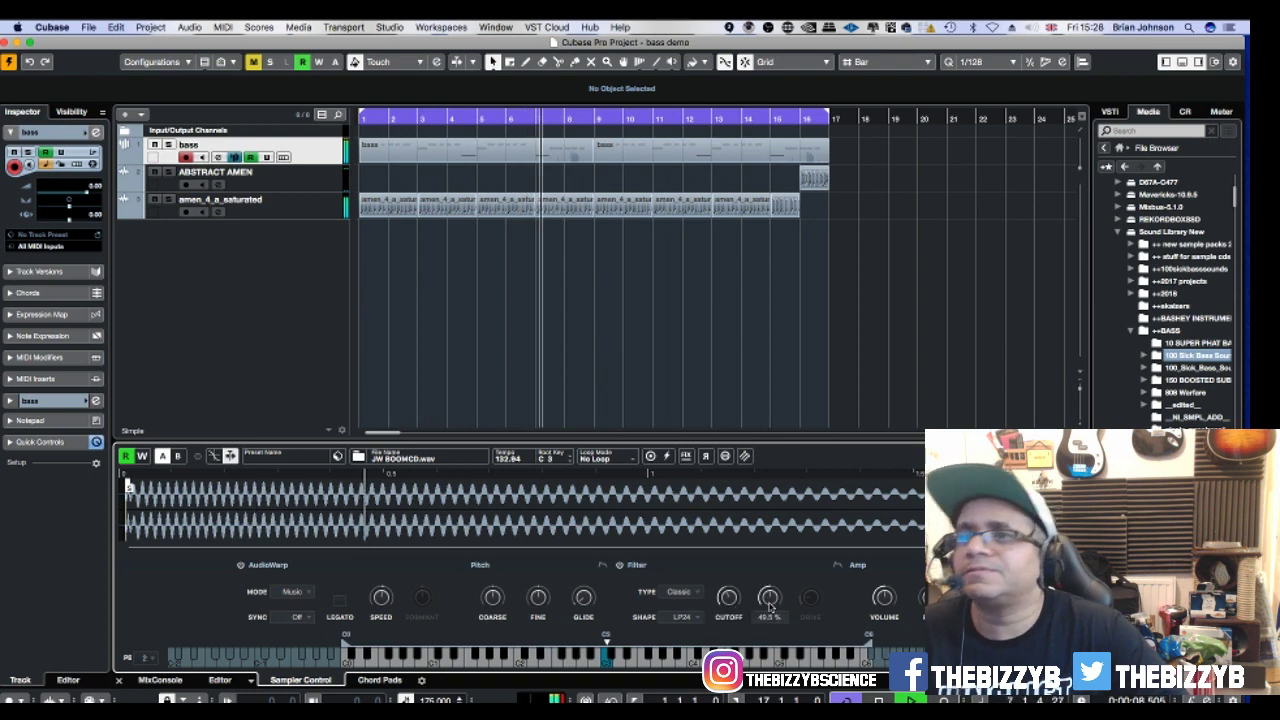
key(F6)
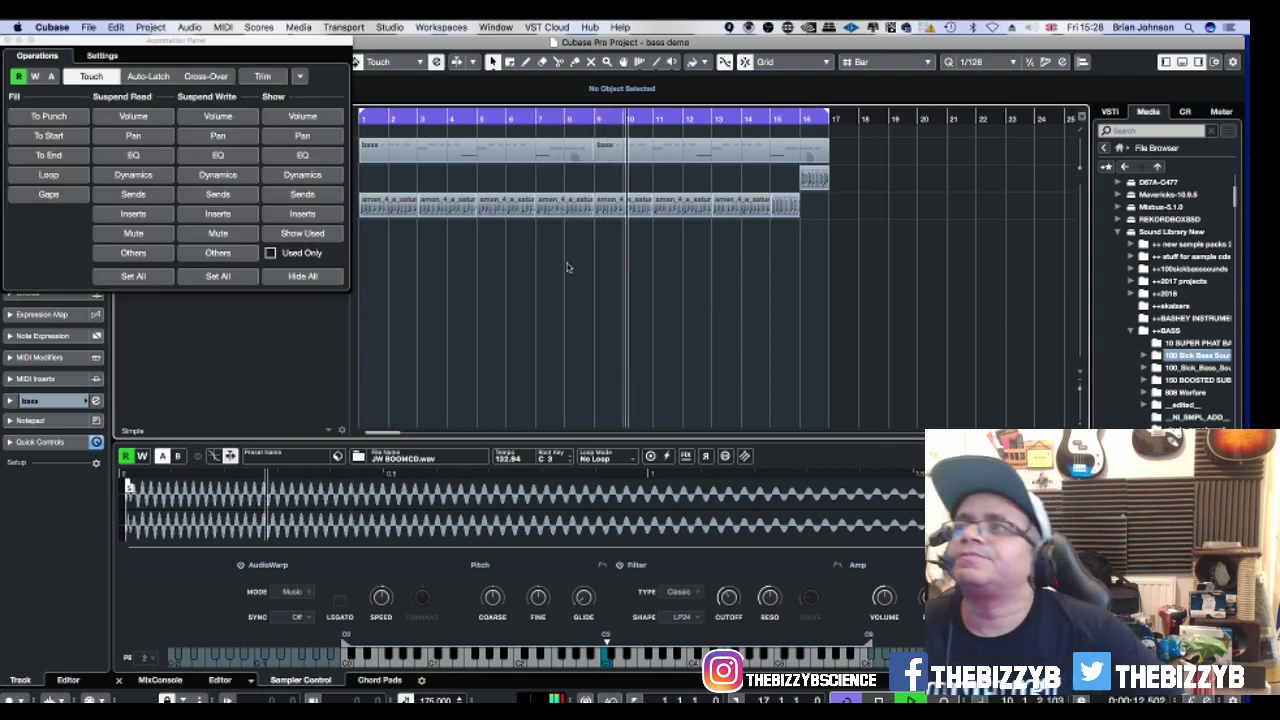
Close the Automation Panel to return to the bass demo project window.
click(8, 41)
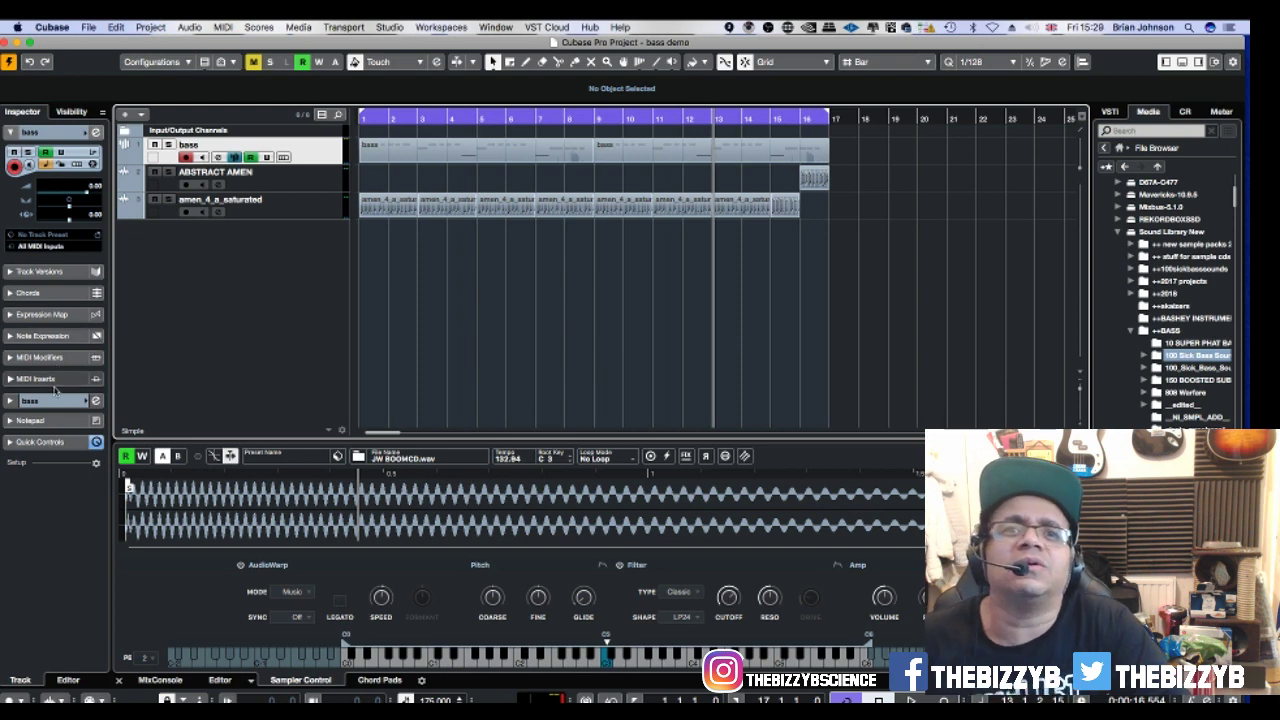
Expand and collapse the Quick Controls, Track Versions and bass track Inspector sections.
click(26, 444)
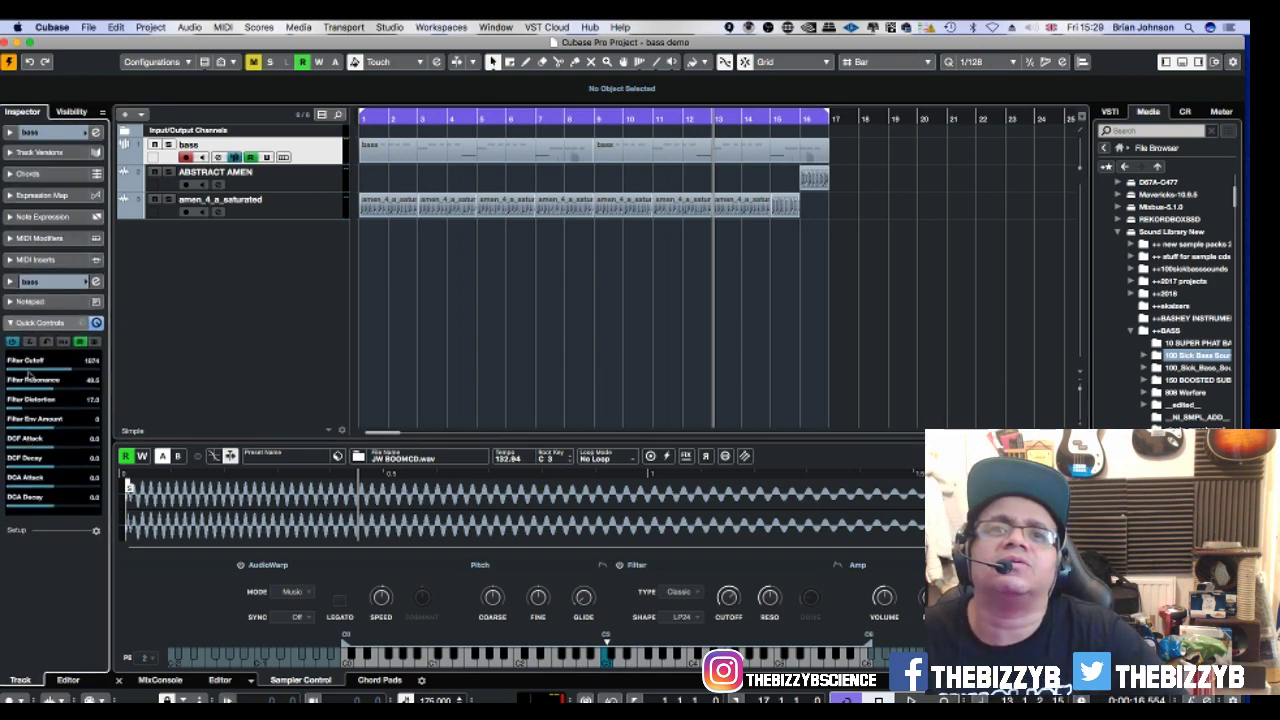
click(40, 323)
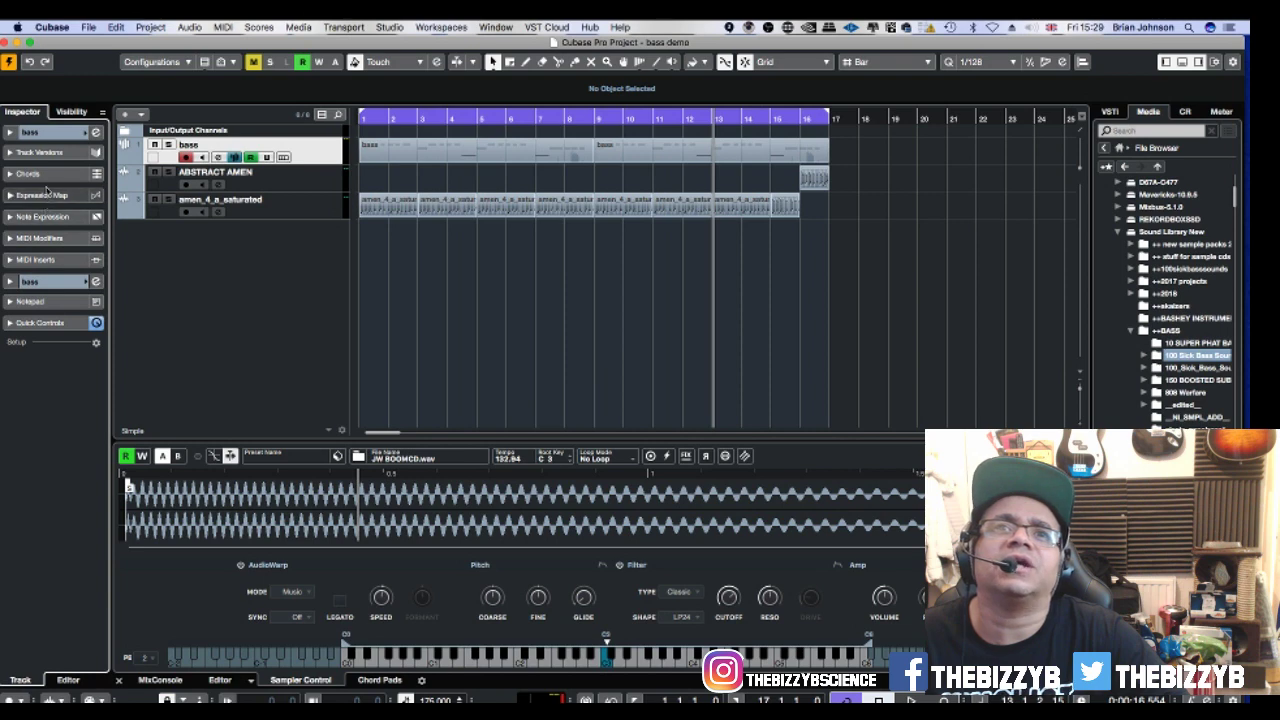
click(40, 153)
click(41, 156)
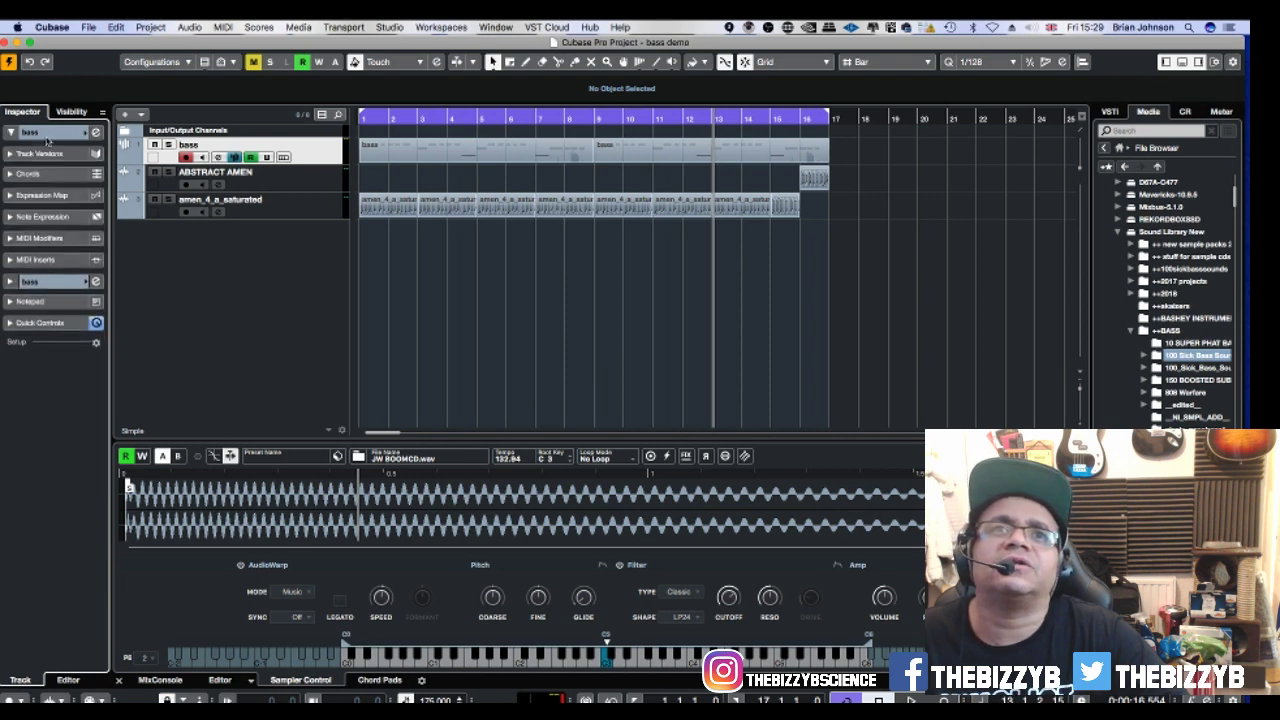
click(46, 136)
click(46, 137)
click(46, 137)
click(46, 137)
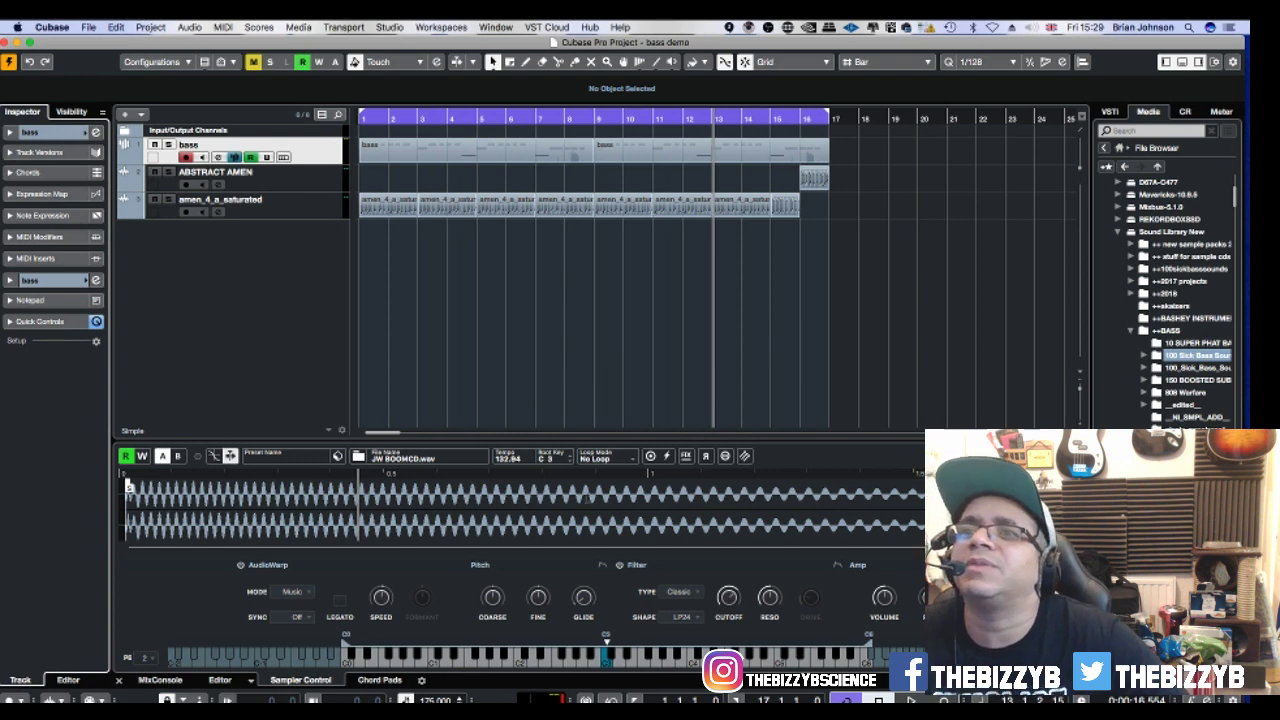
Reverse the bass sample and play the project to hear the reversed bass.
click(706, 456)
key(space)
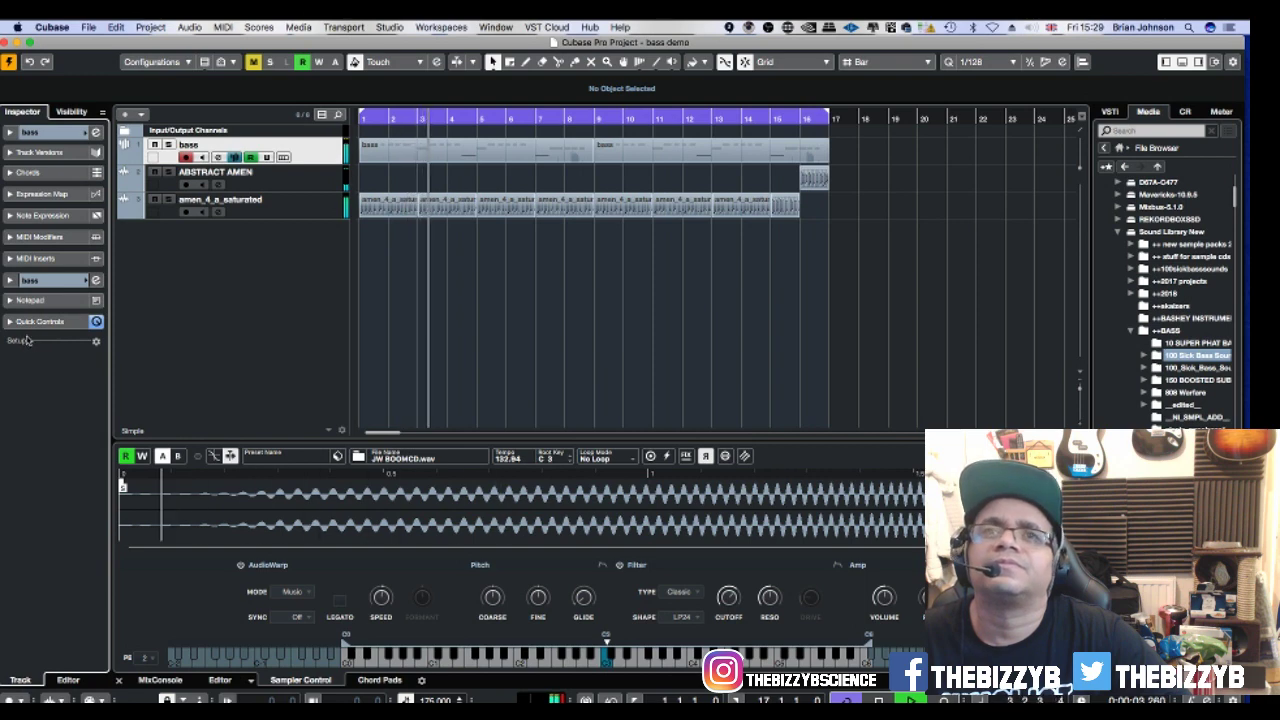
click(68, 112)
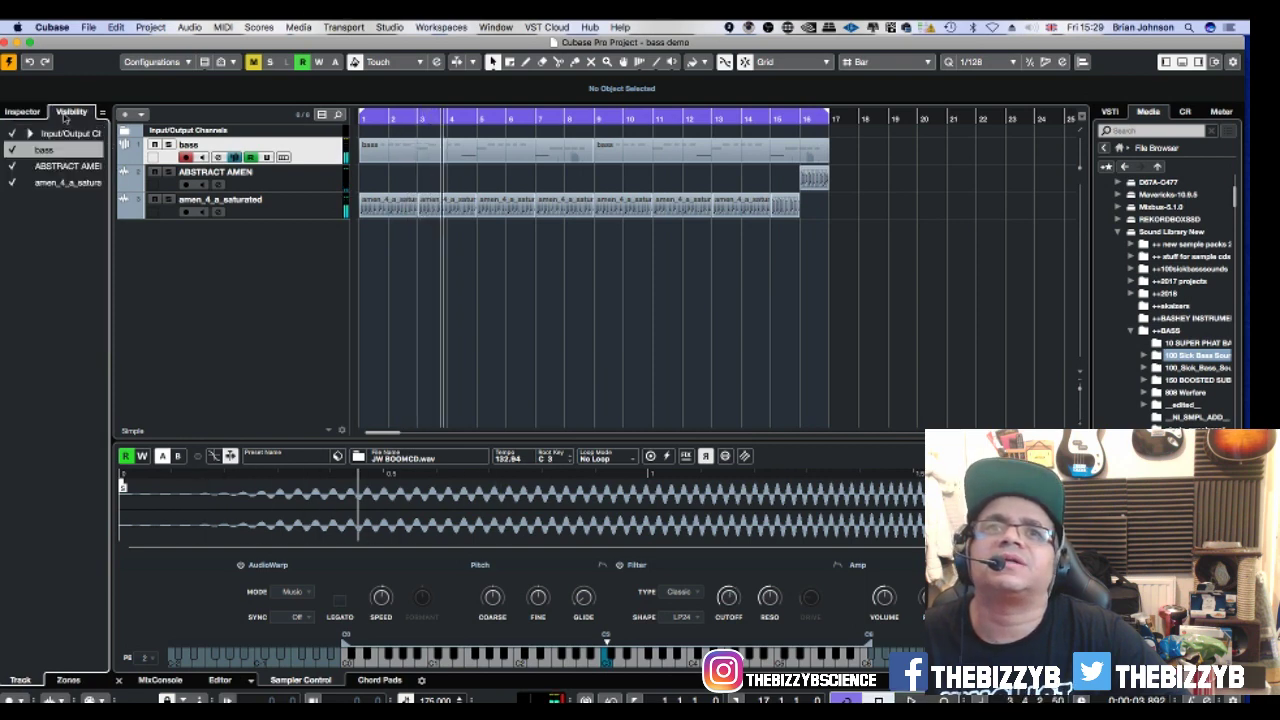
click(28, 113)
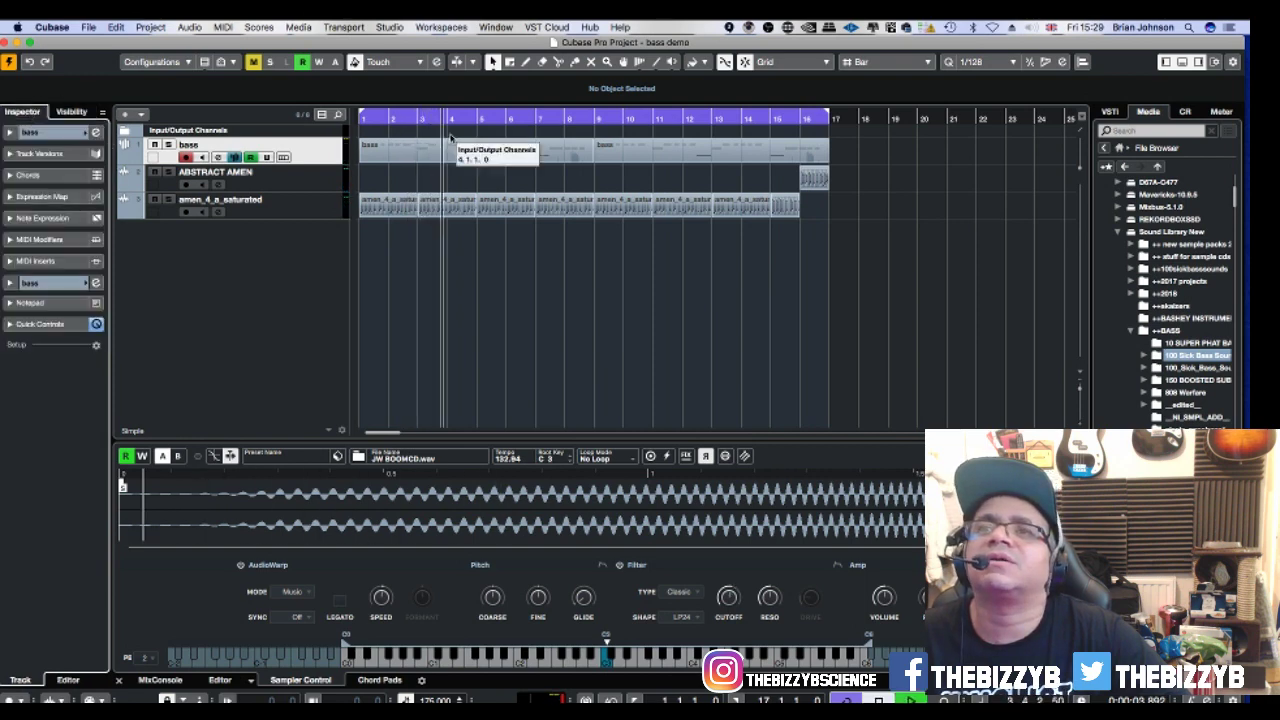
Browse the Workspaces and Studio menus looking for the mixer.
click(430, 26)
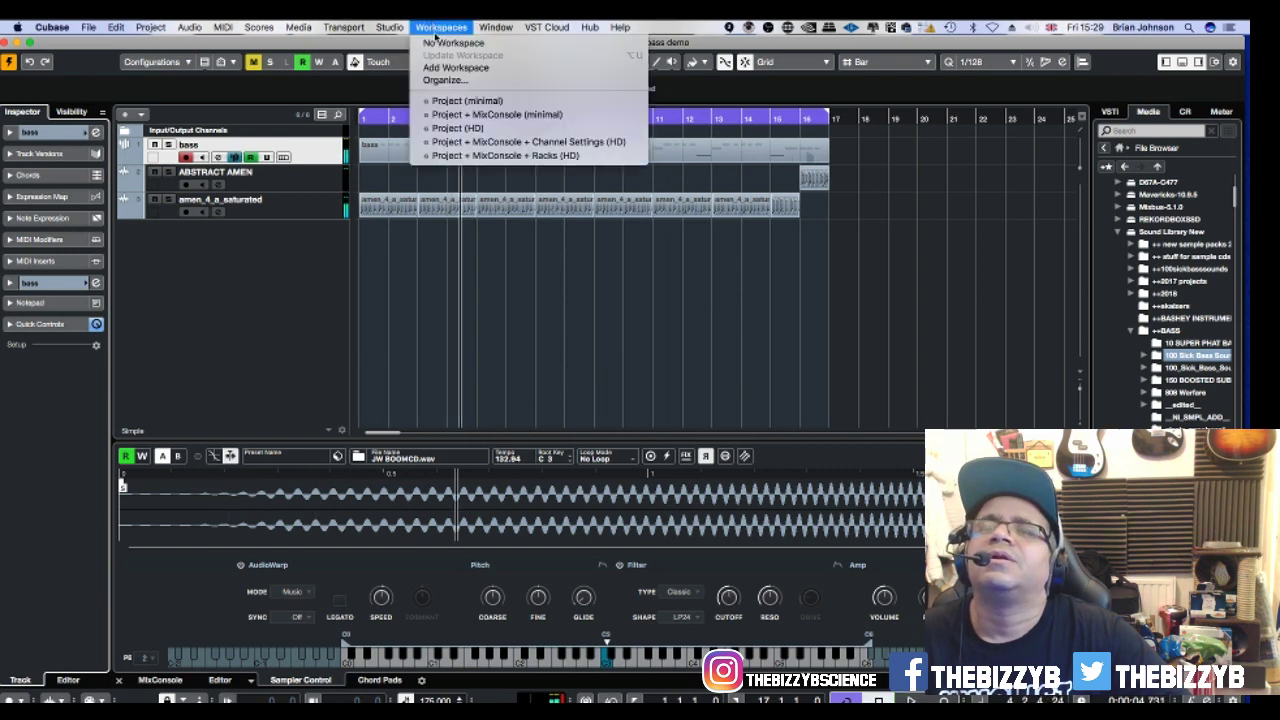
mouse_move(390, 27)
click(408, 63)
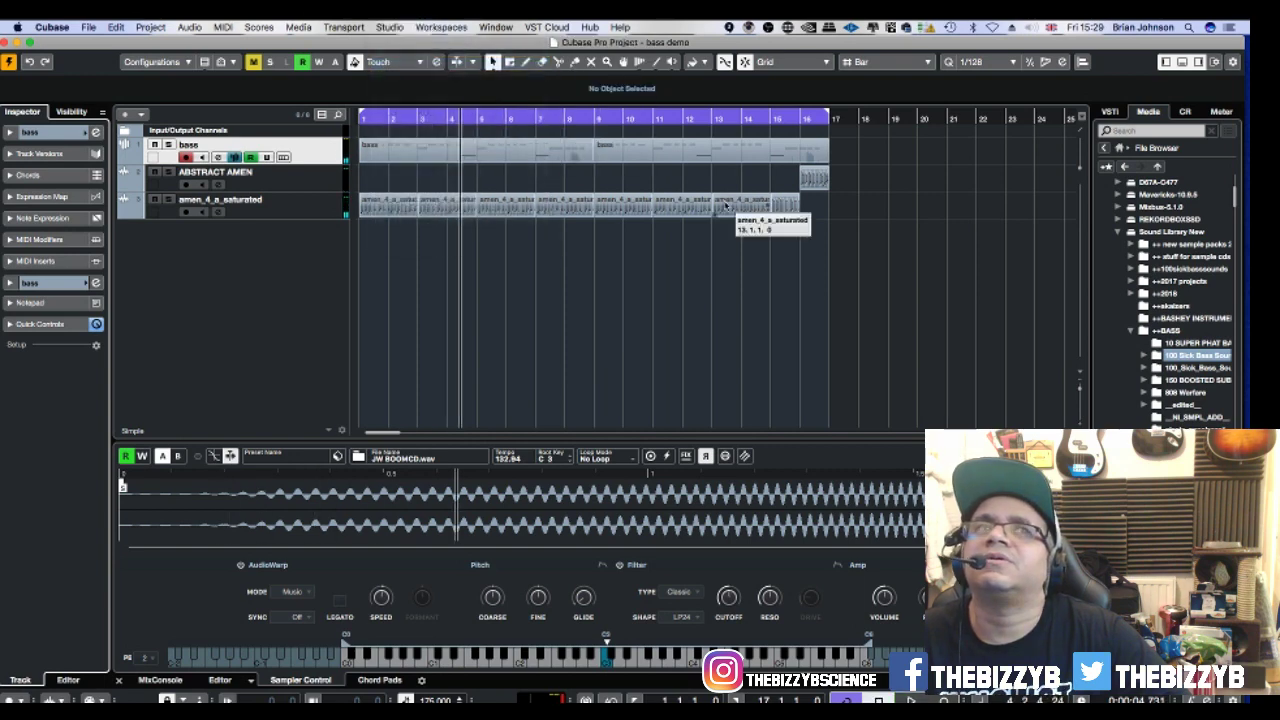
click(444, 26)
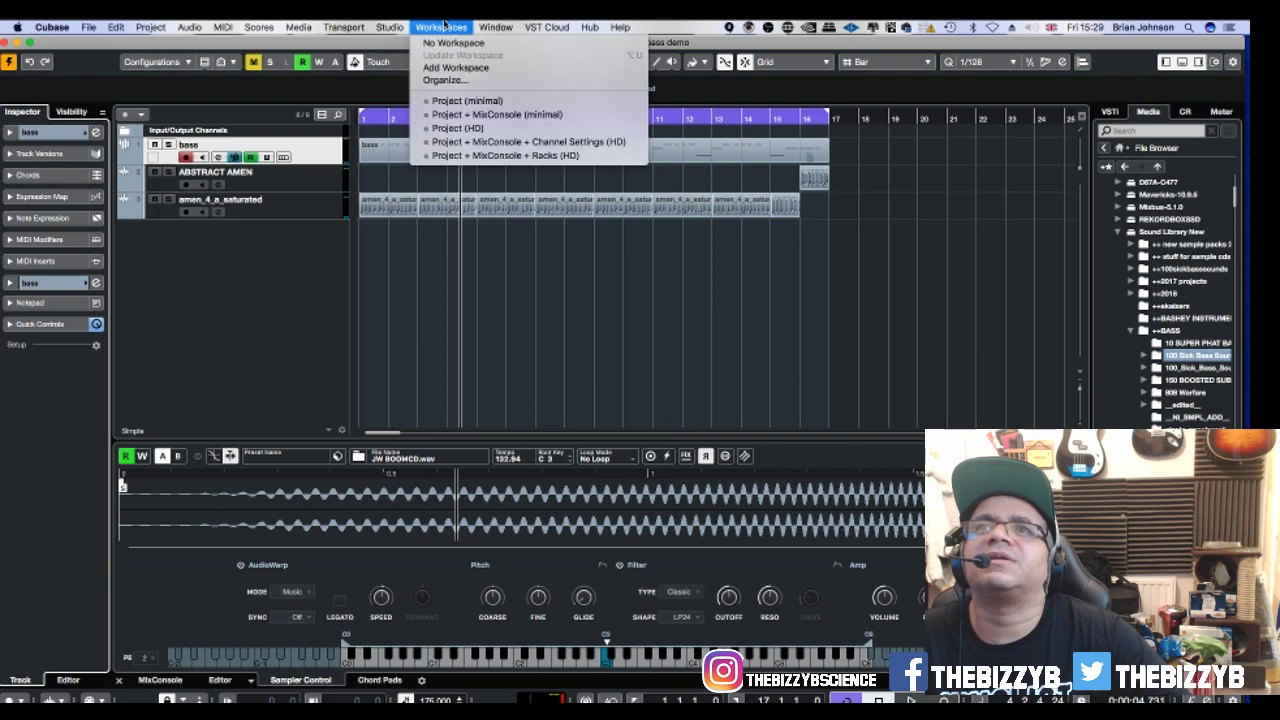
click(504, 27)
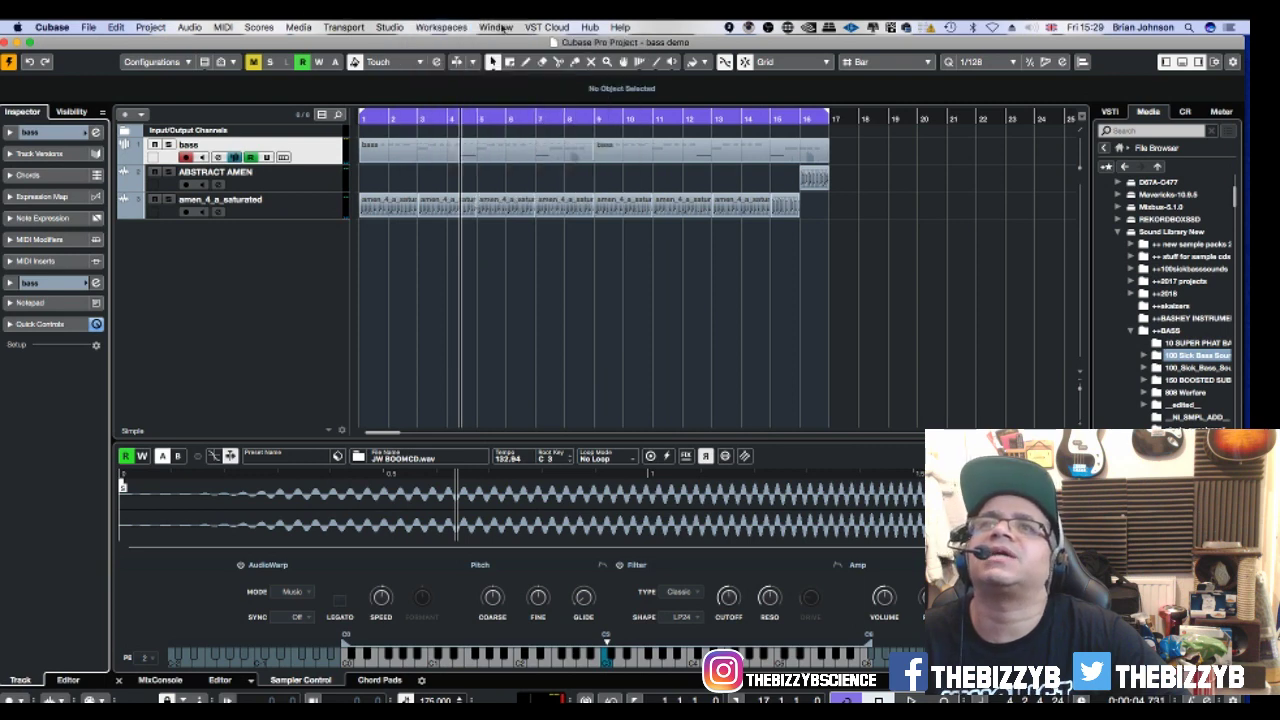
click(451, 24)
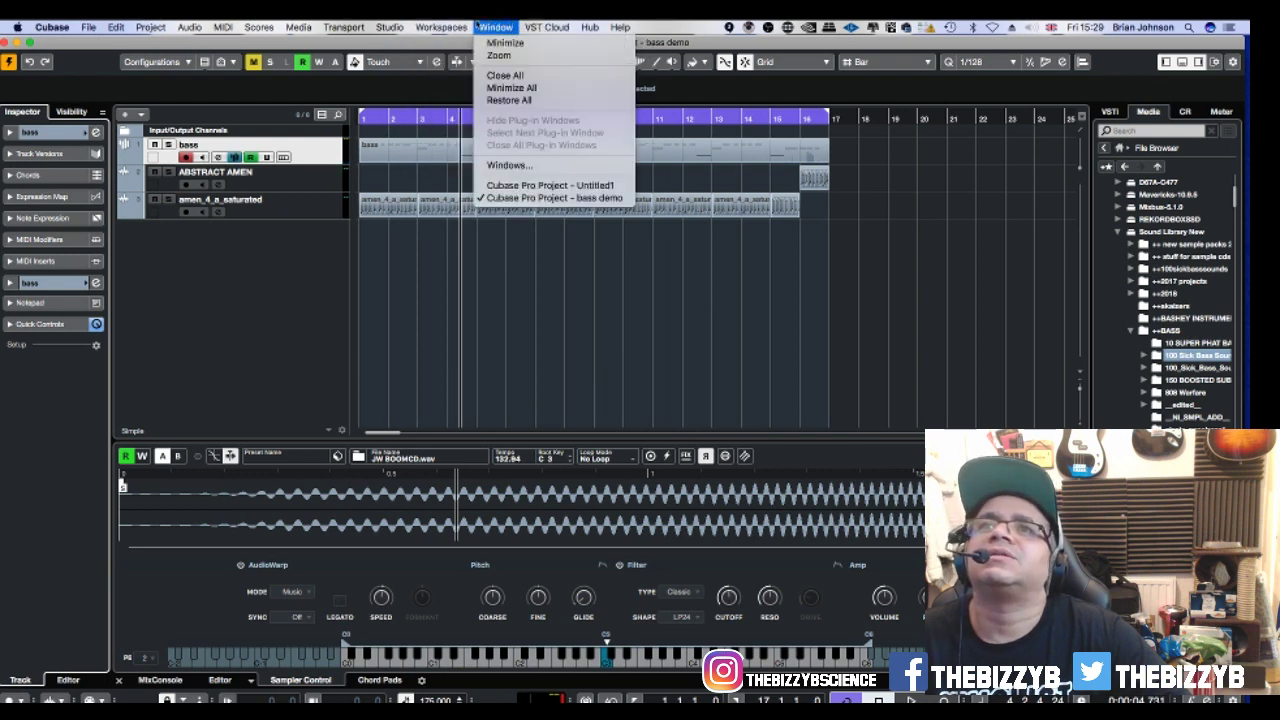
mouse_move(413, 25)
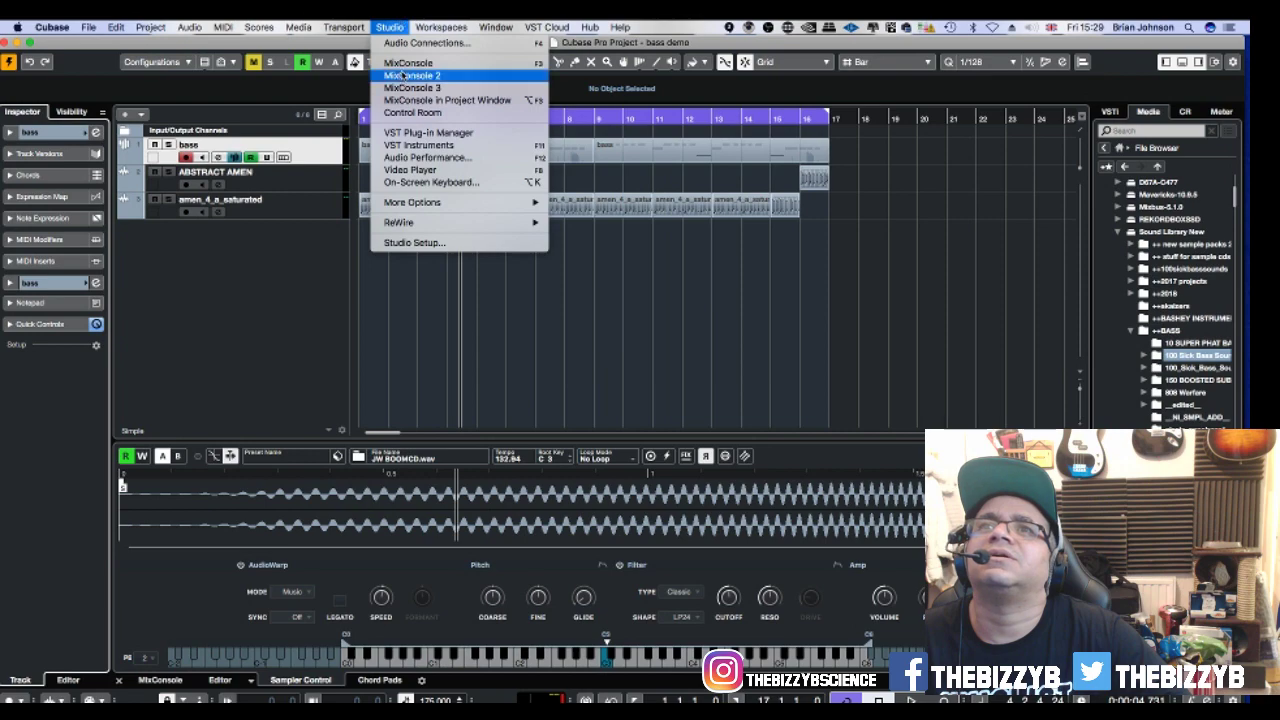
Open the MixConsole, solo then unsolo bass during playback, and open bass Channel Settings.
click(406, 68)
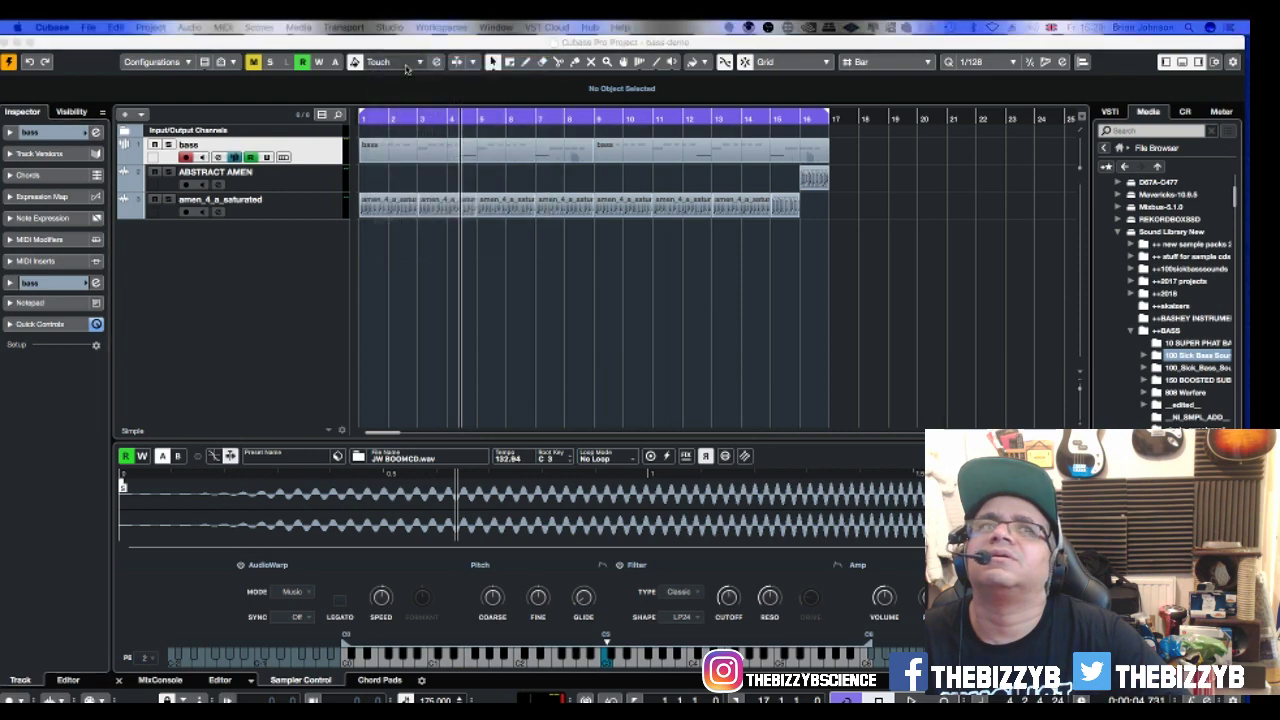
drag(2, 218, 956, 210)
key(space)
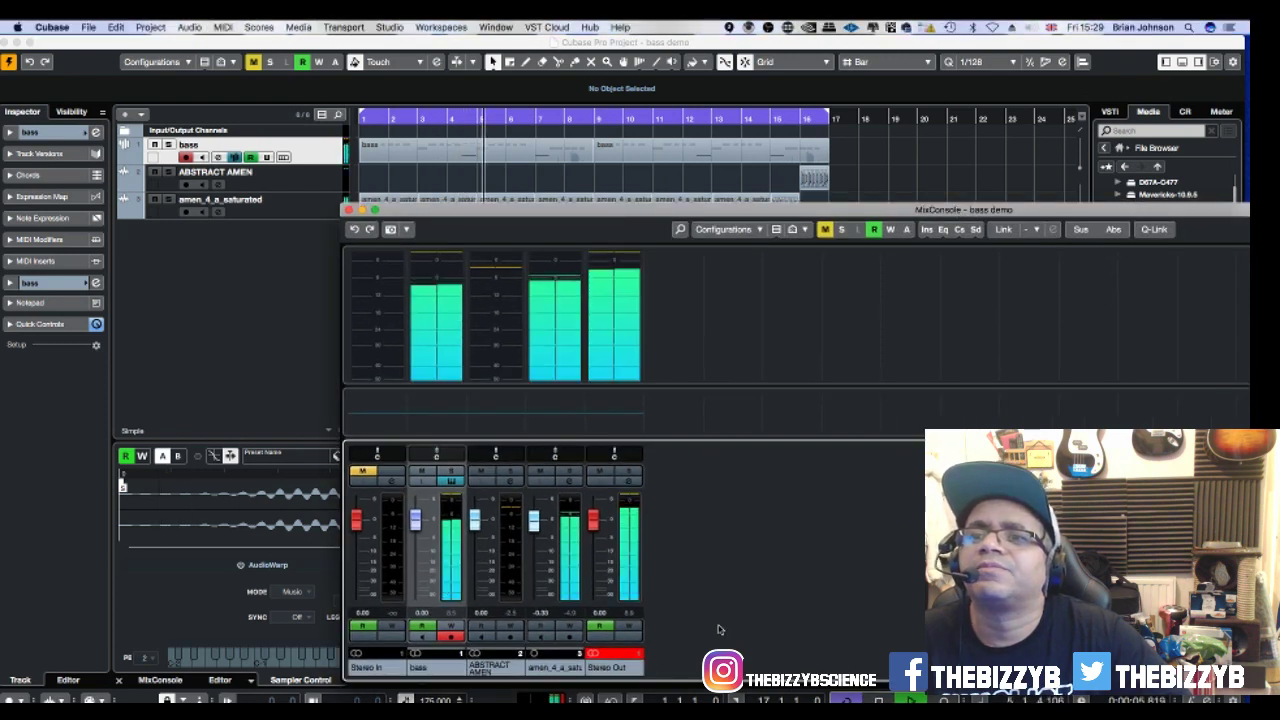
click(450, 474)
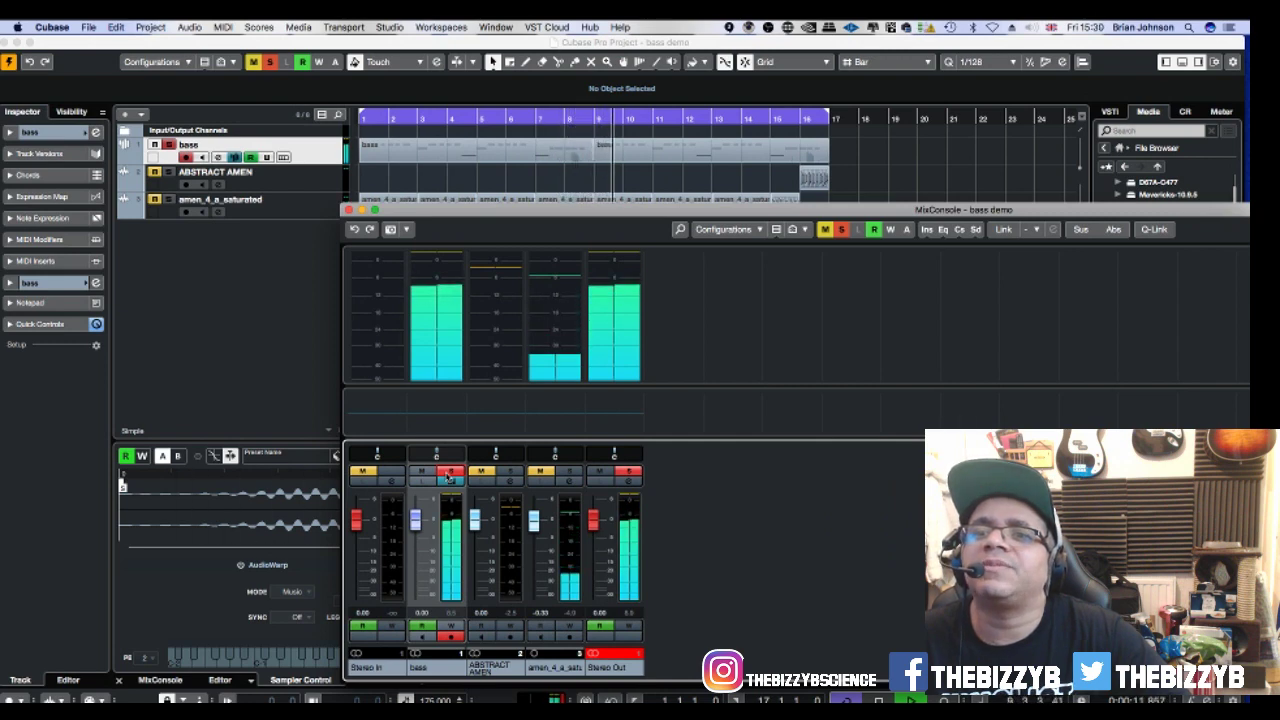
click(450, 474)
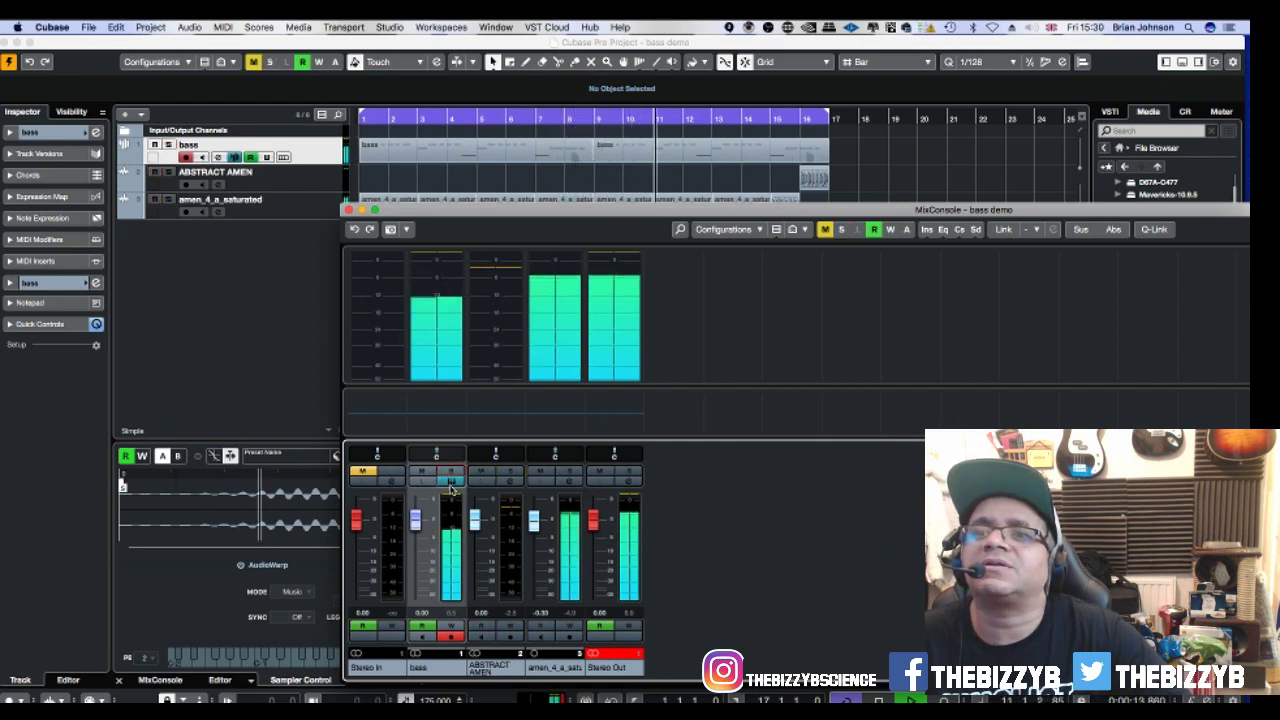
click(450, 482)
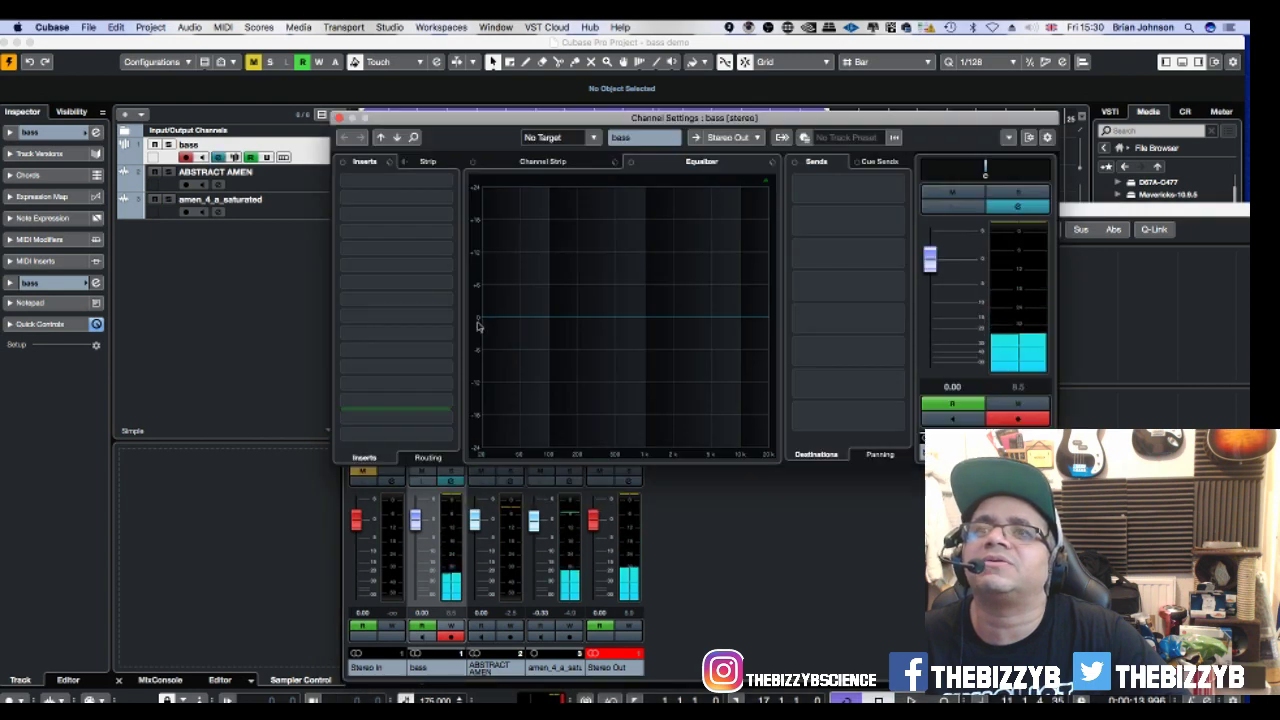
Search the first insert's plug-in list for 'com' and close it without loading anything.
click(416, 188)
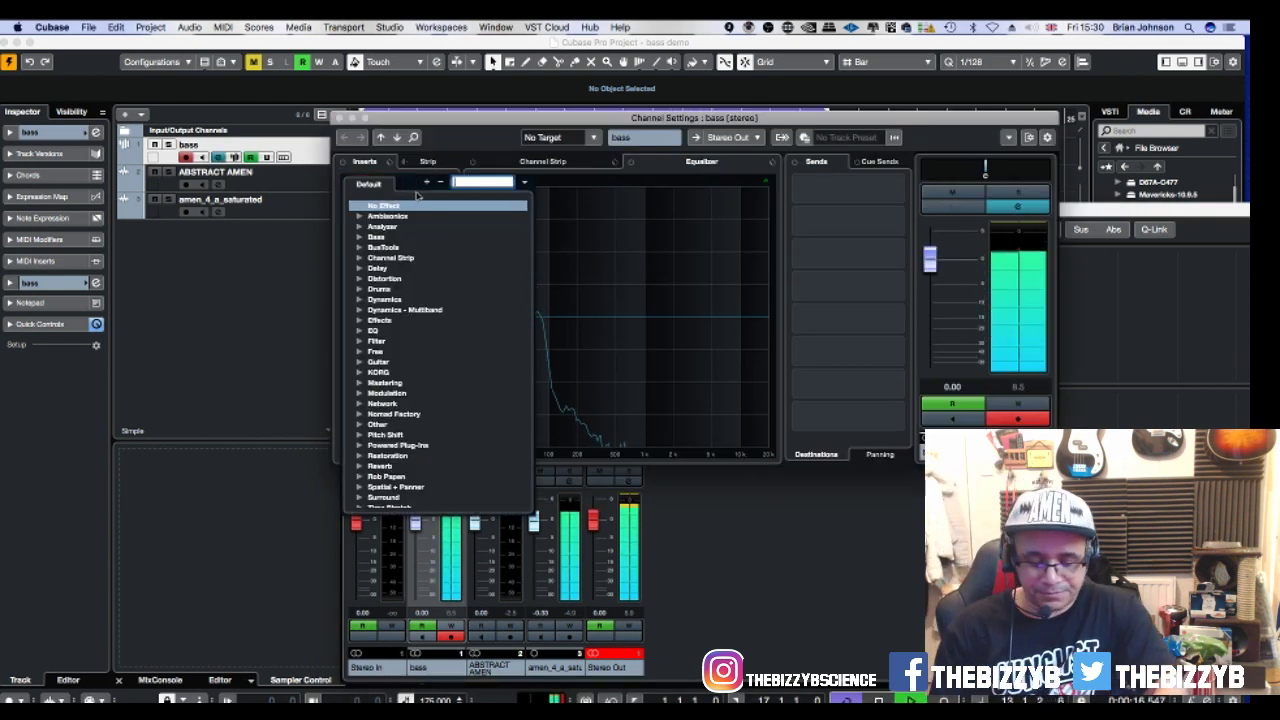
text(com)
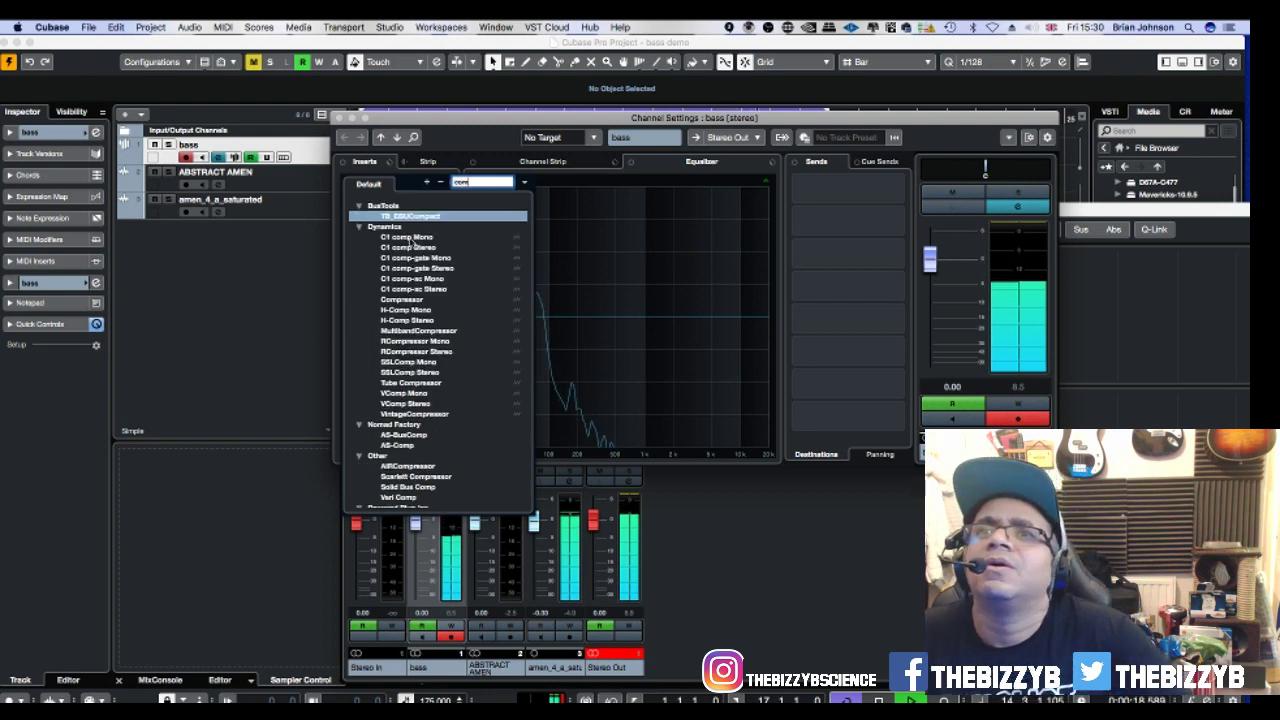
scroll(417, 441, down, 5)
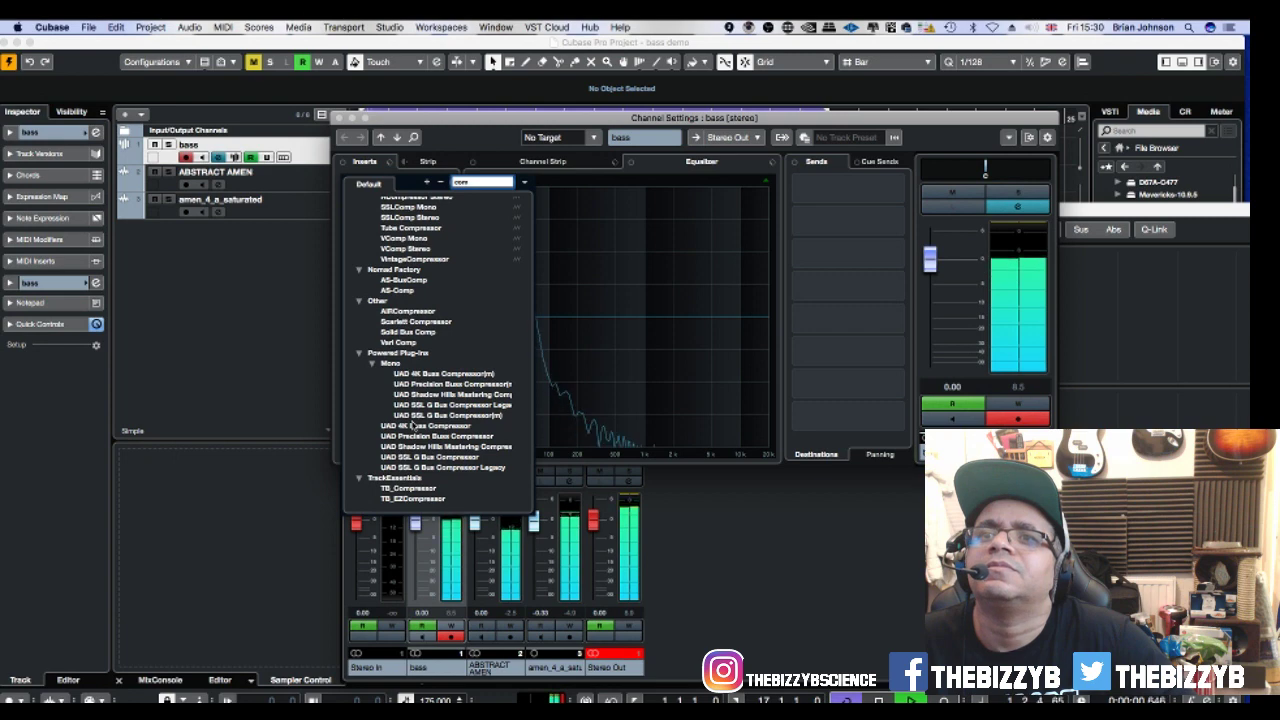
scroll(415, 425, up, 5)
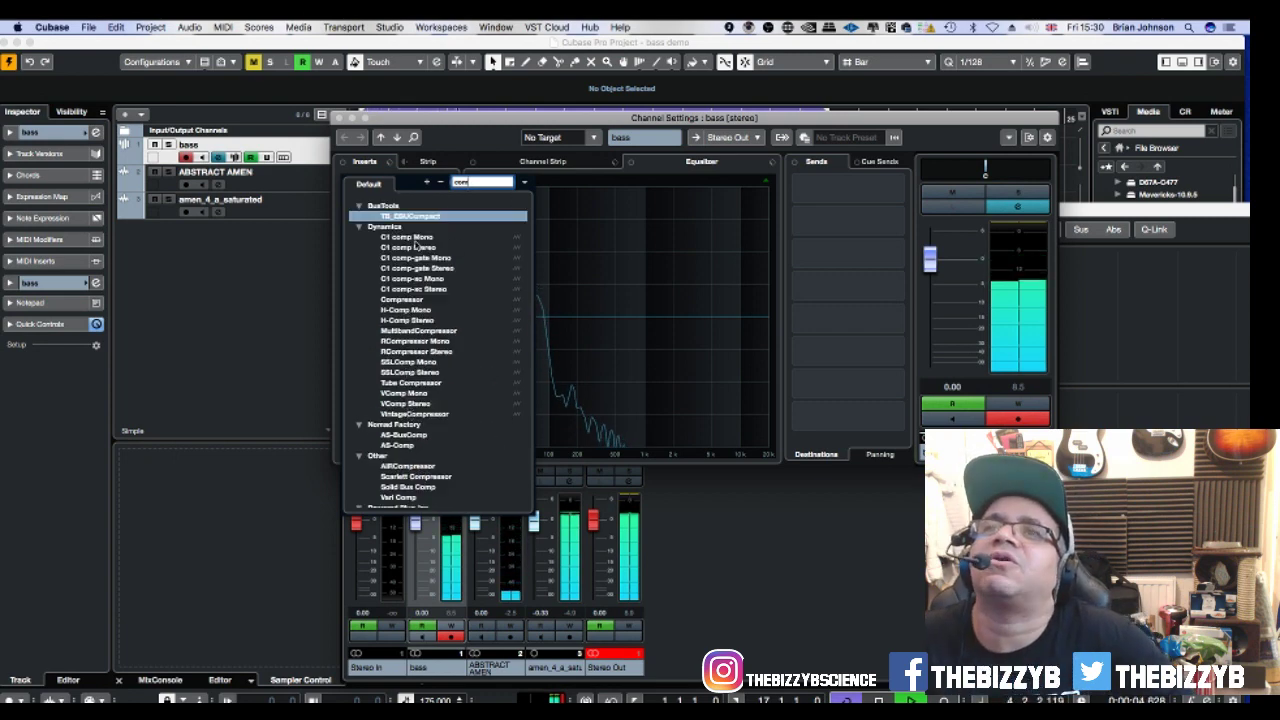
click(433, 158)
Load a Standard Compressor and Magneto II in the bass strip, with saturation raised to about a third.
click(433, 163)
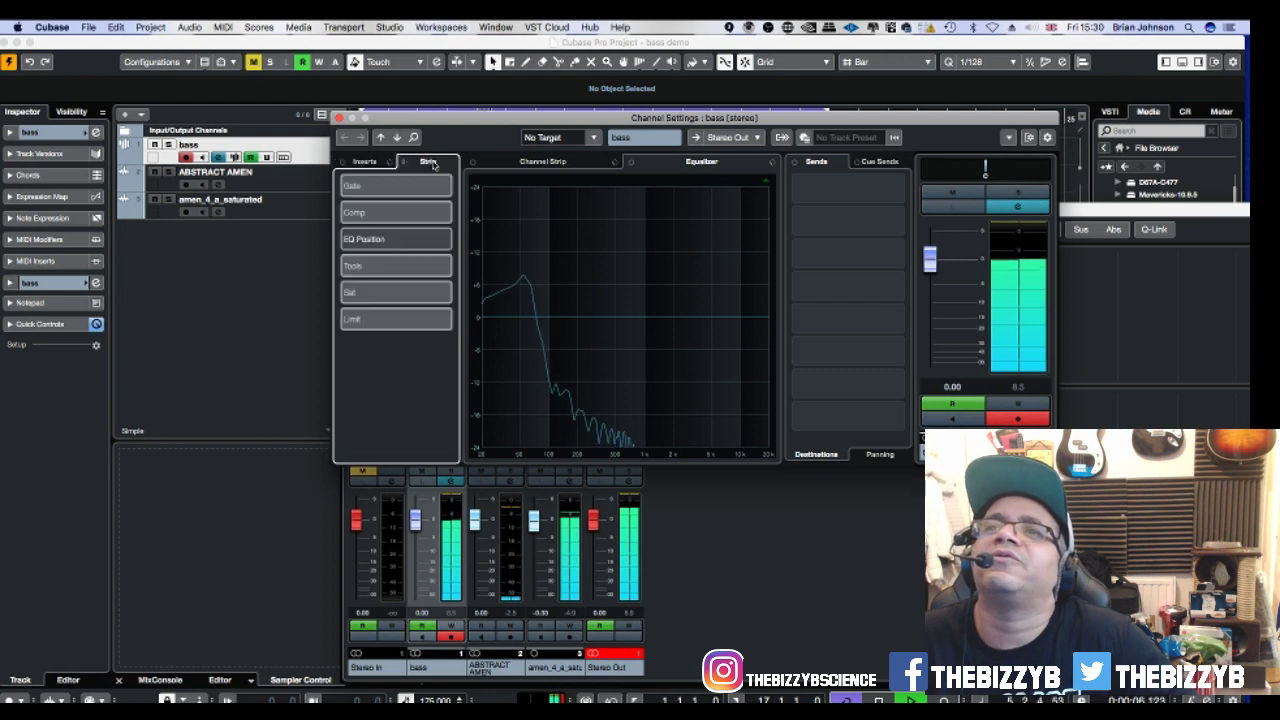
click(412, 216)
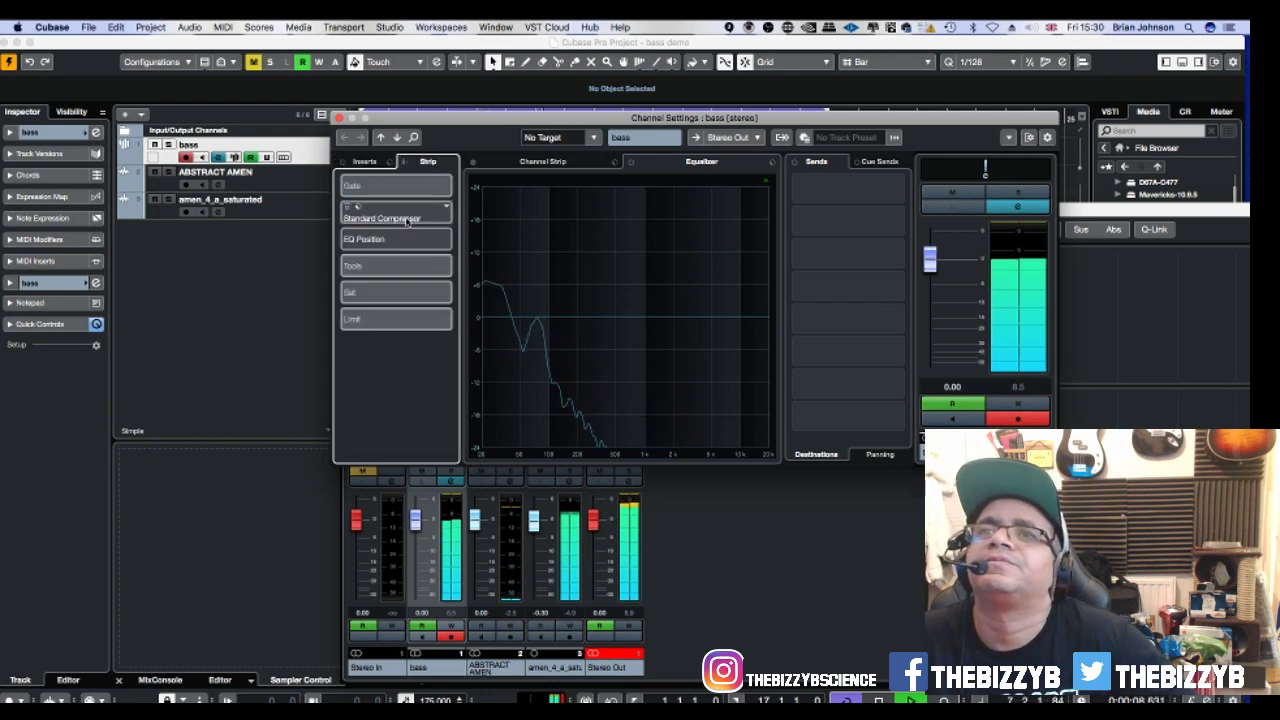
click(526, 163)
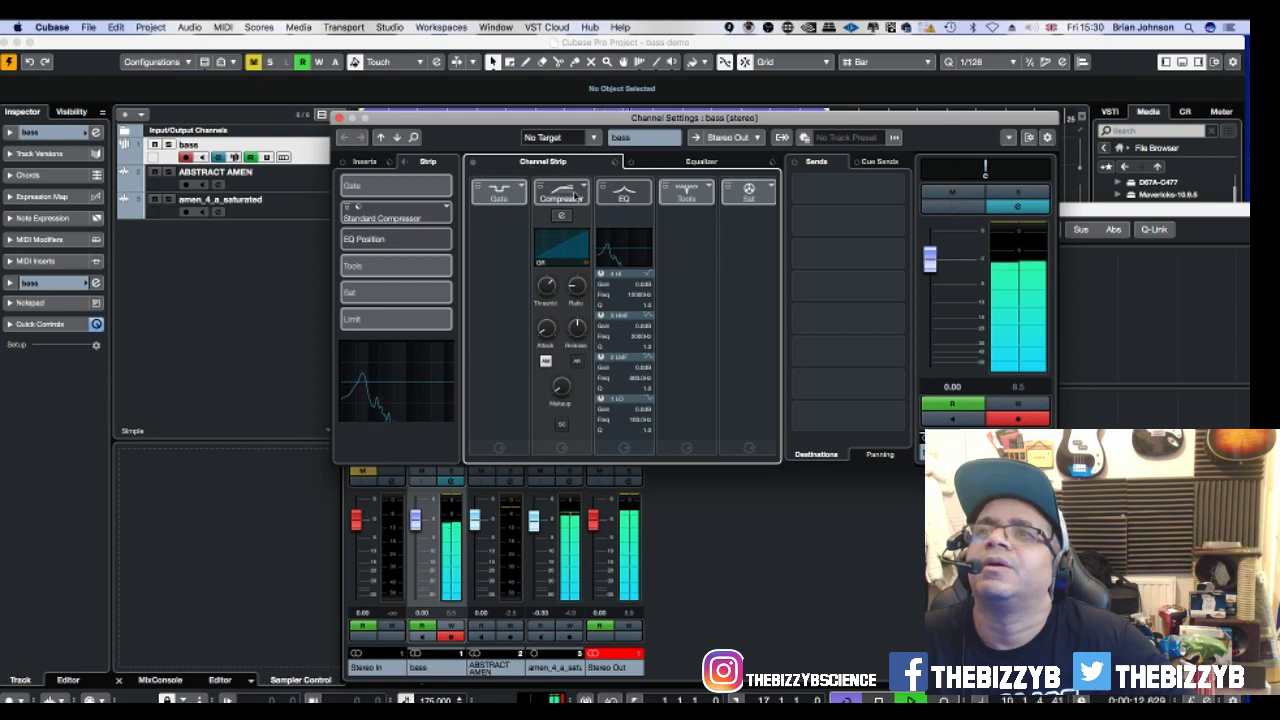
click(563, 217)
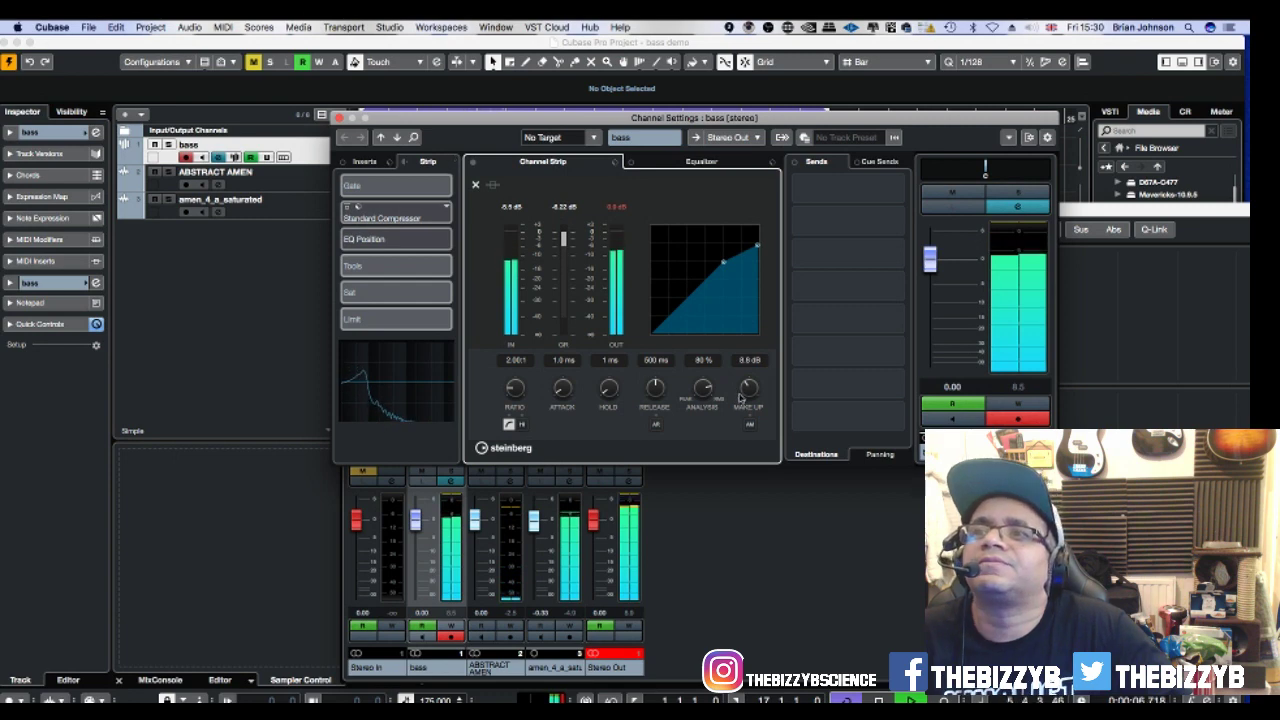
click(396, 293)
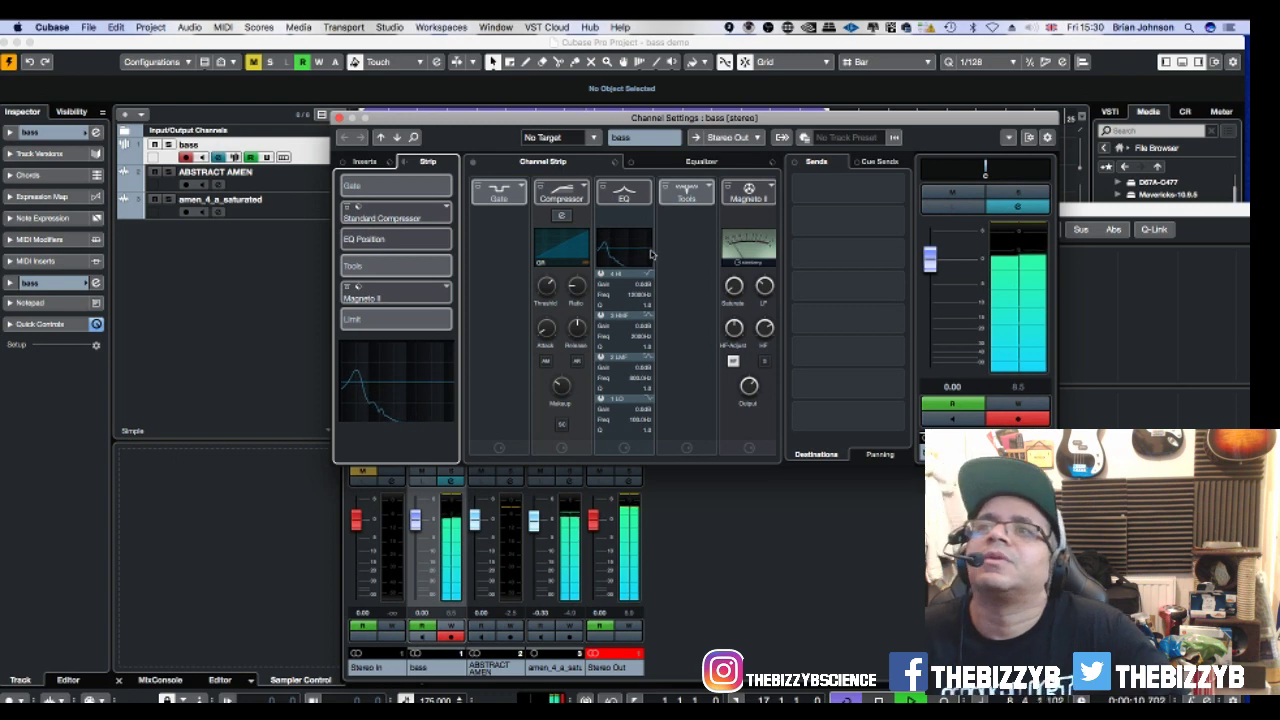
drag(737, 290, 724, 234)
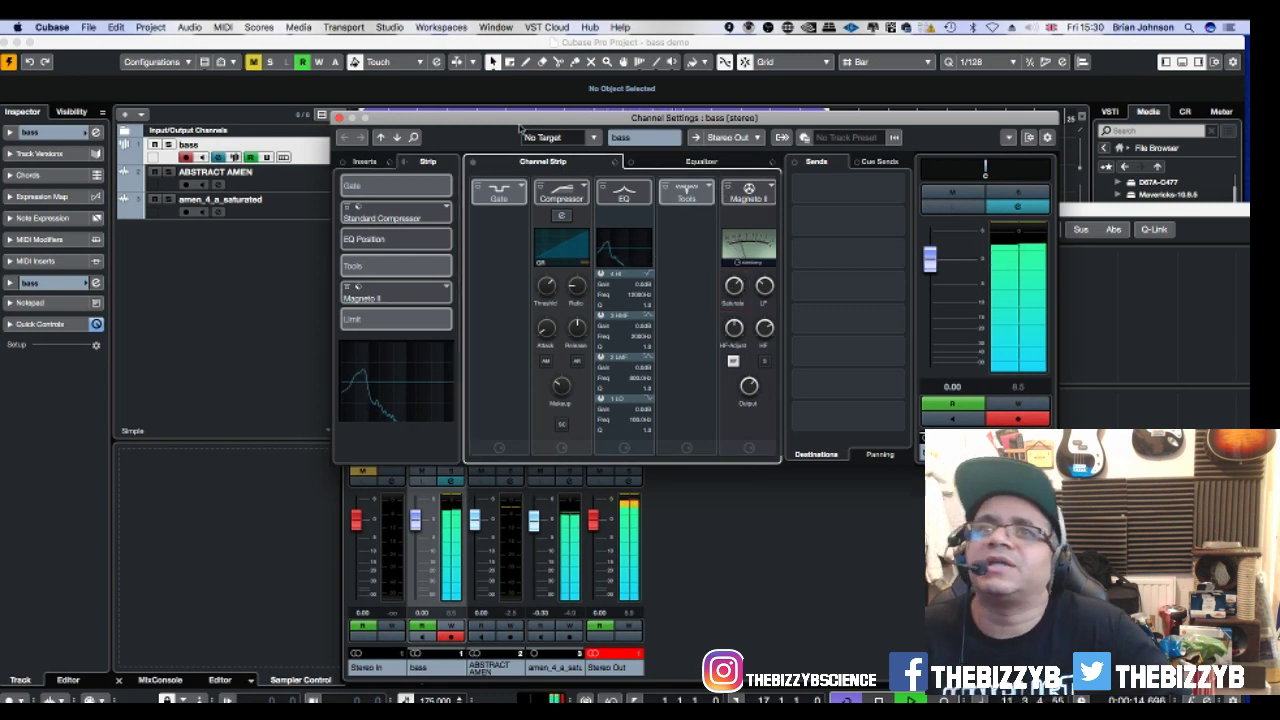
Close Channel Settings and the MixConsole, then show the bass track's Sampler Control.
click(339, 118)
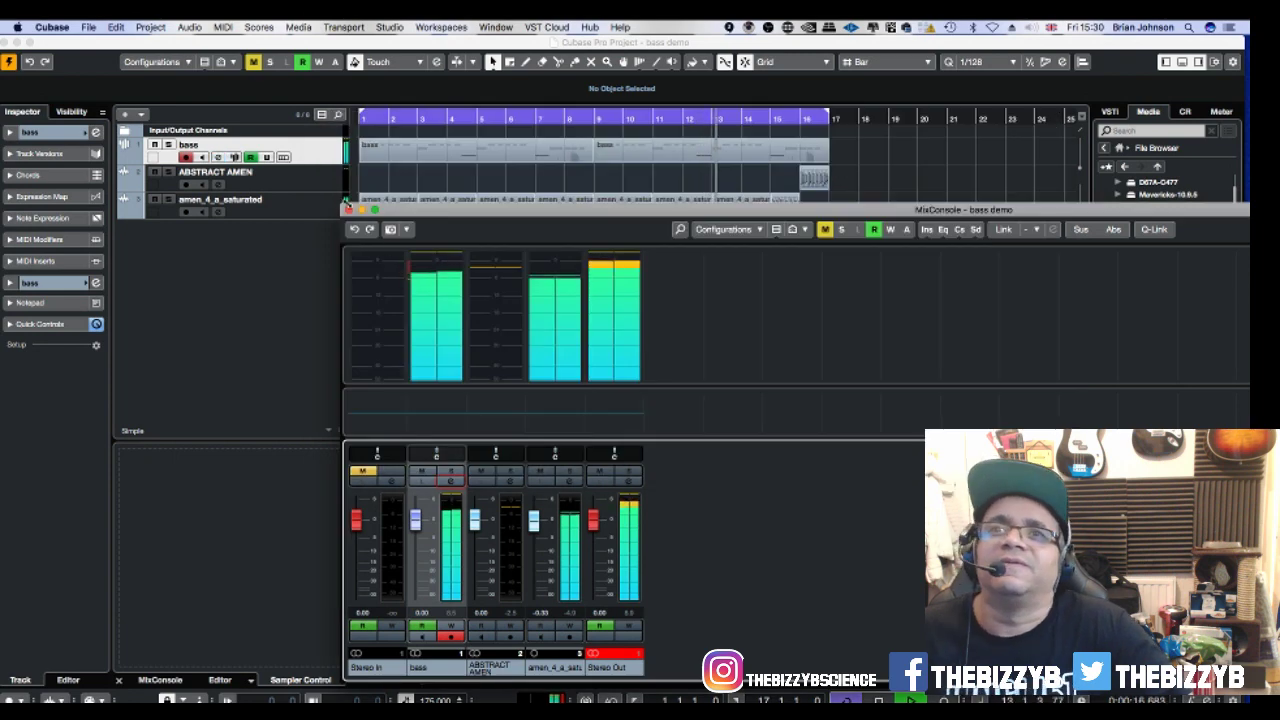
click(348, 209)
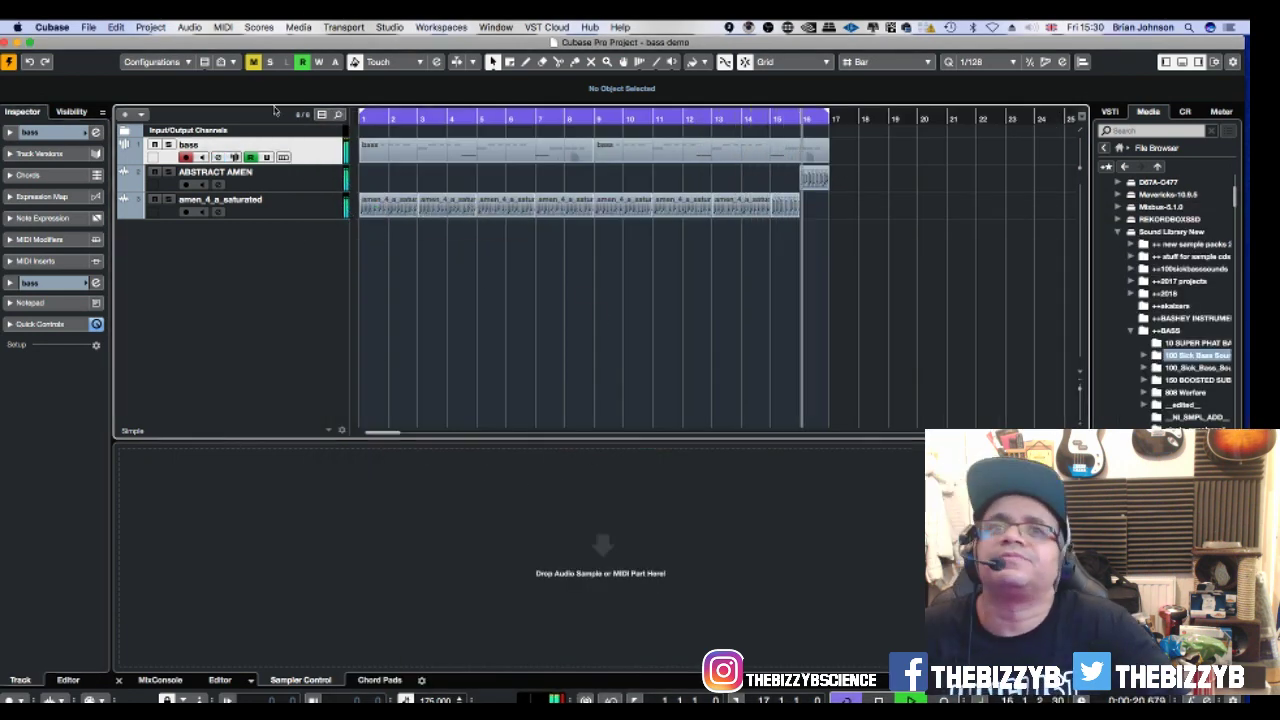
click(234, 157)
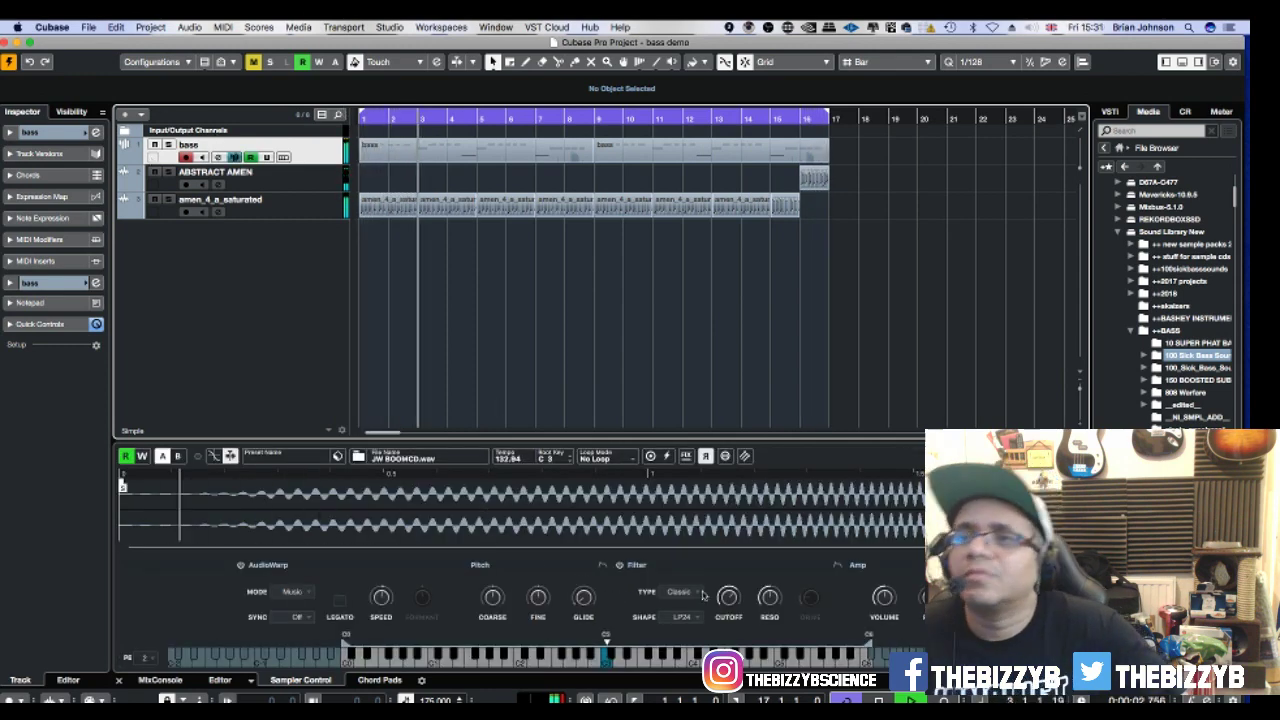
mouse_move(728, 609)
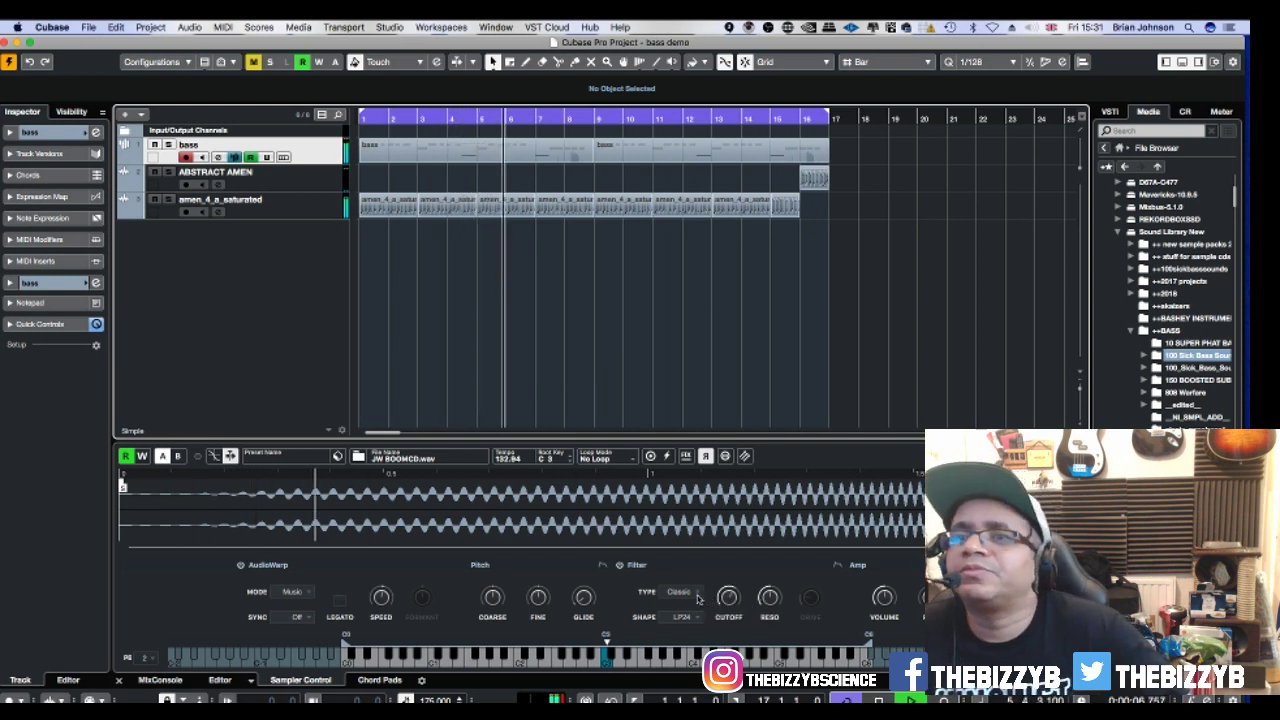
Toggle AudioWarp off and back on, and enable Reverse on the bass sample.
click(240, 566)
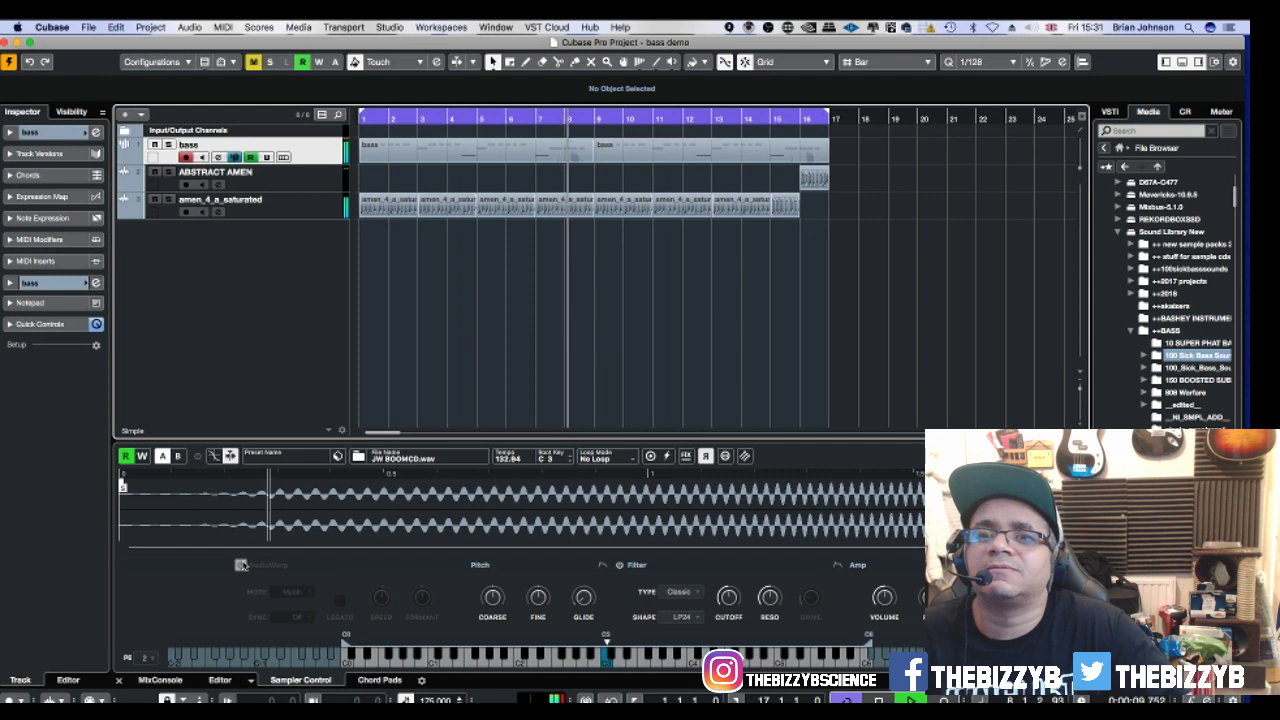
click(240, 566)
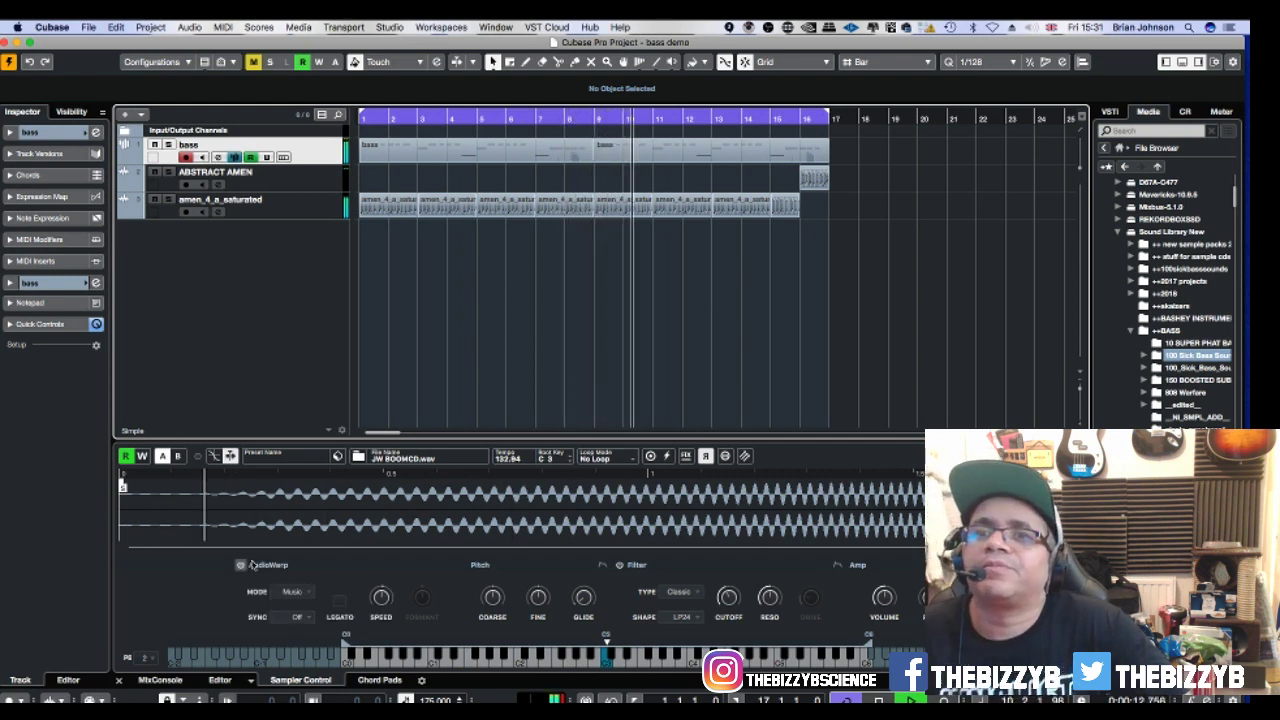
click(705, 456)
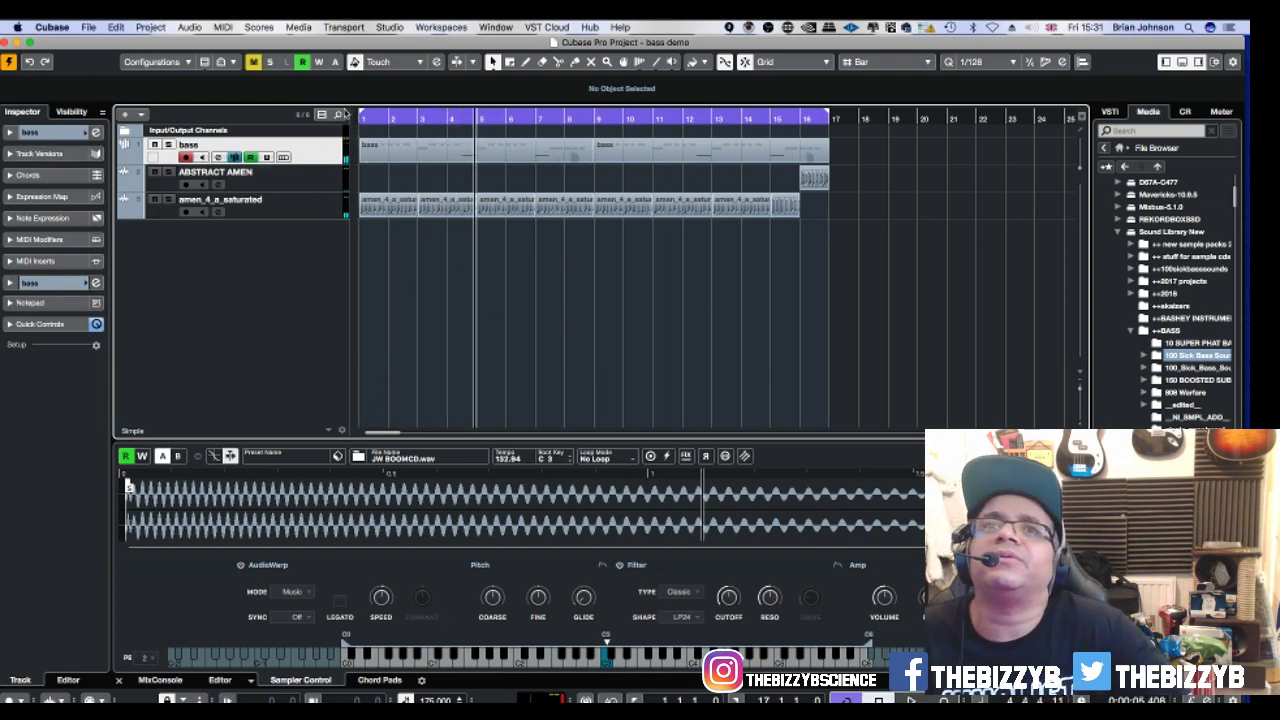
Load WOW2 into the bass channel's first insert slot and start playback.
click(76, 156)
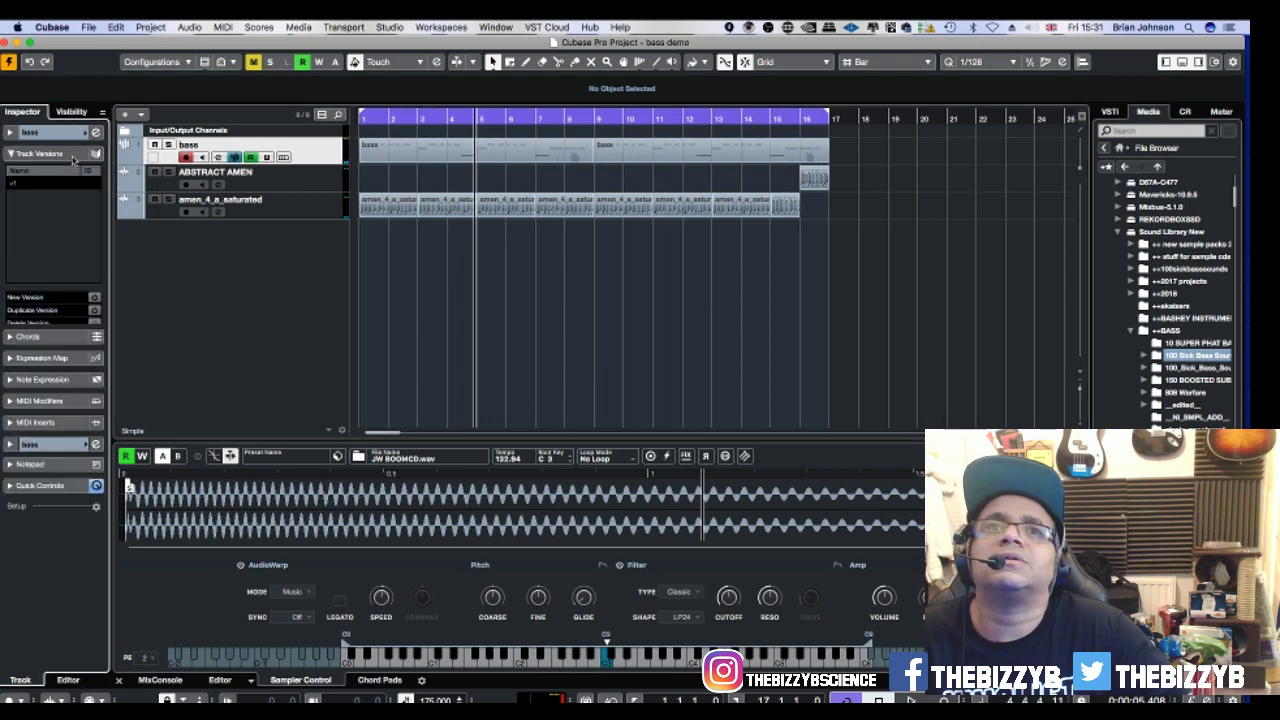
click(96, 134)
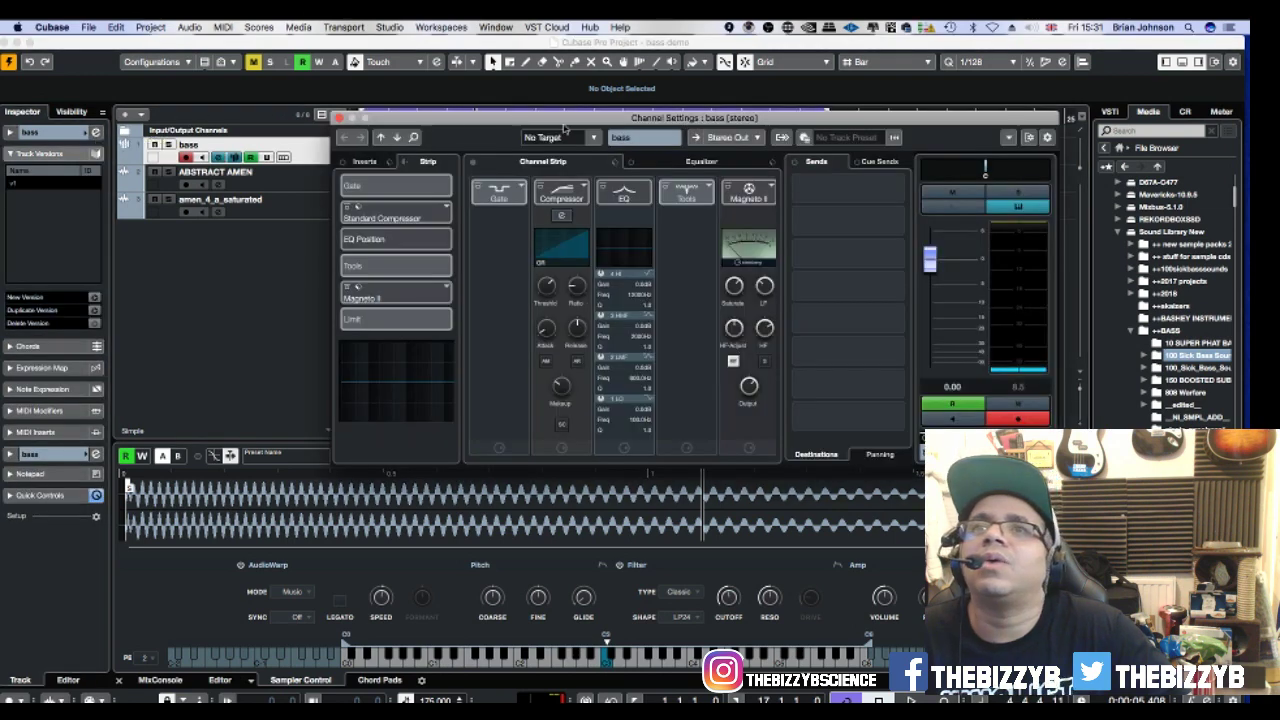
click(366, 163)
click(383, 183)
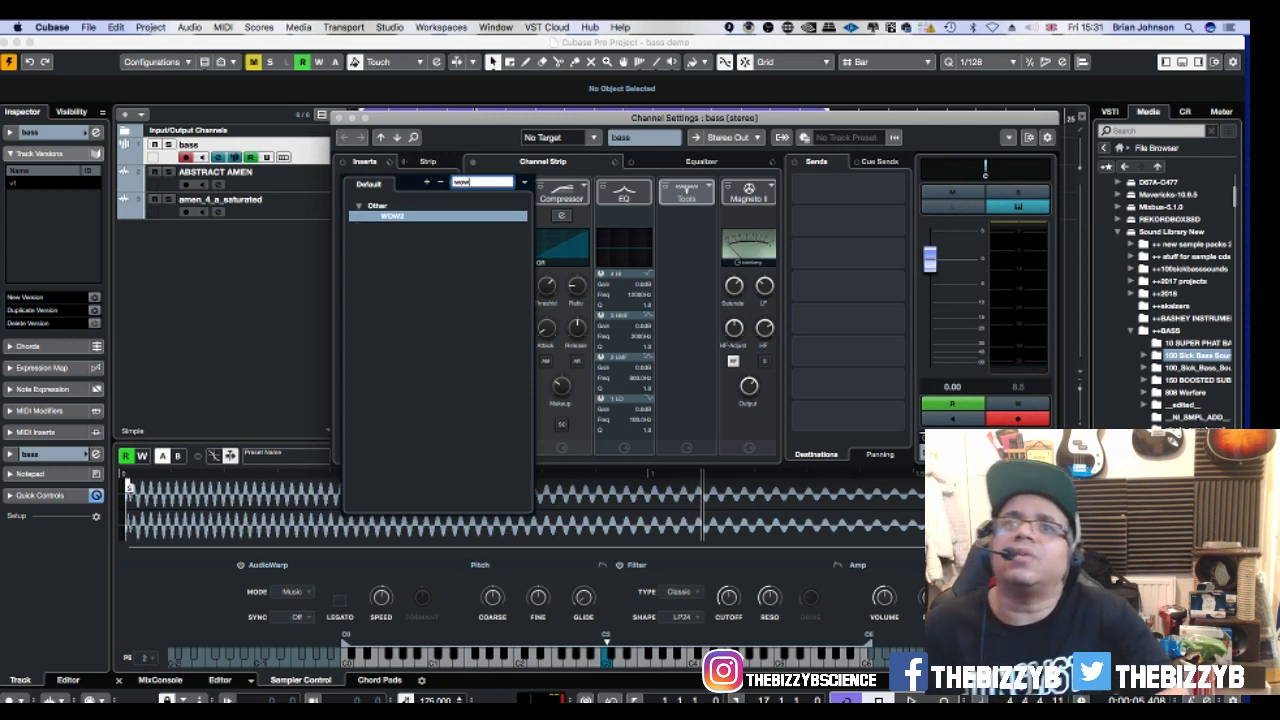
click(383, 218)
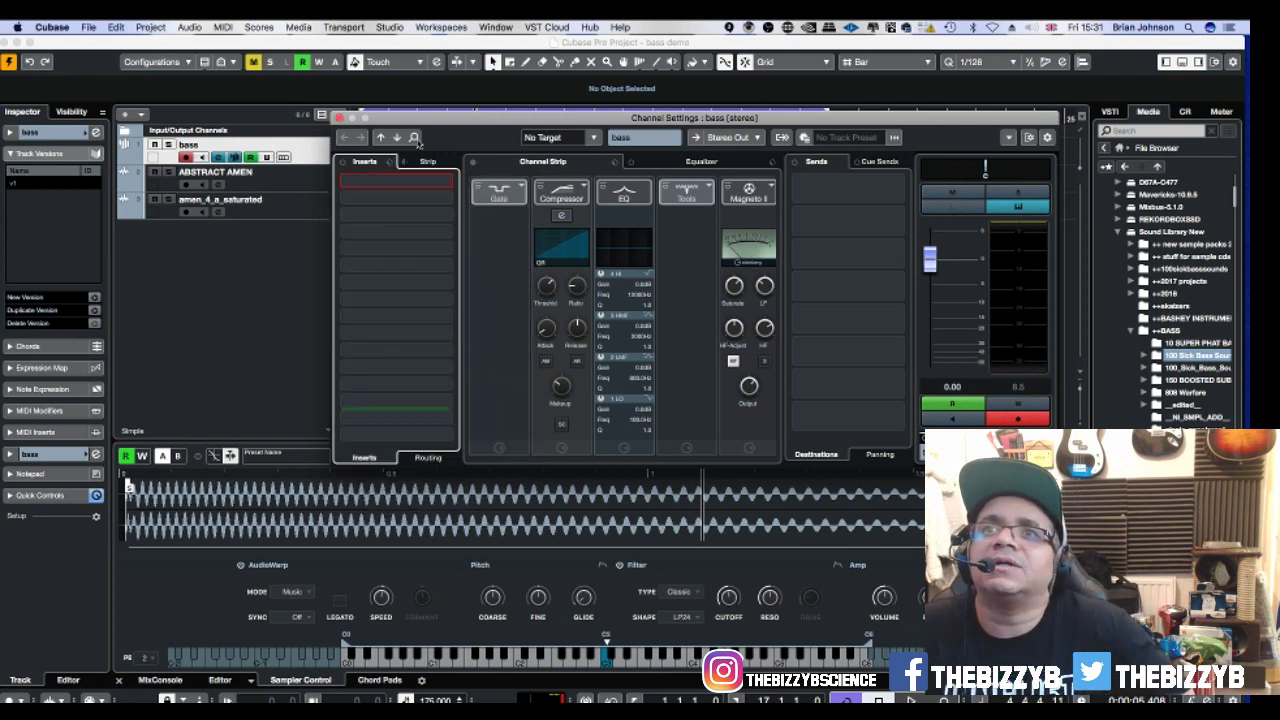
drag(422, 117, 483, 403)
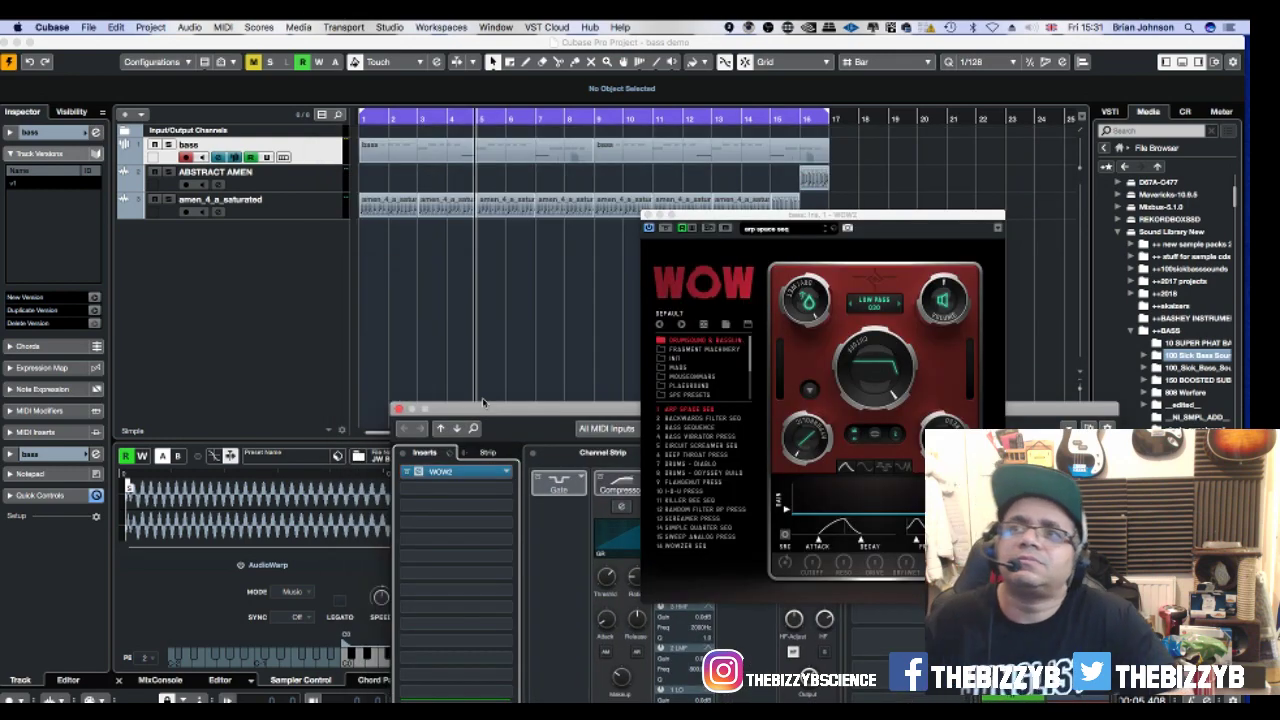
key(space)
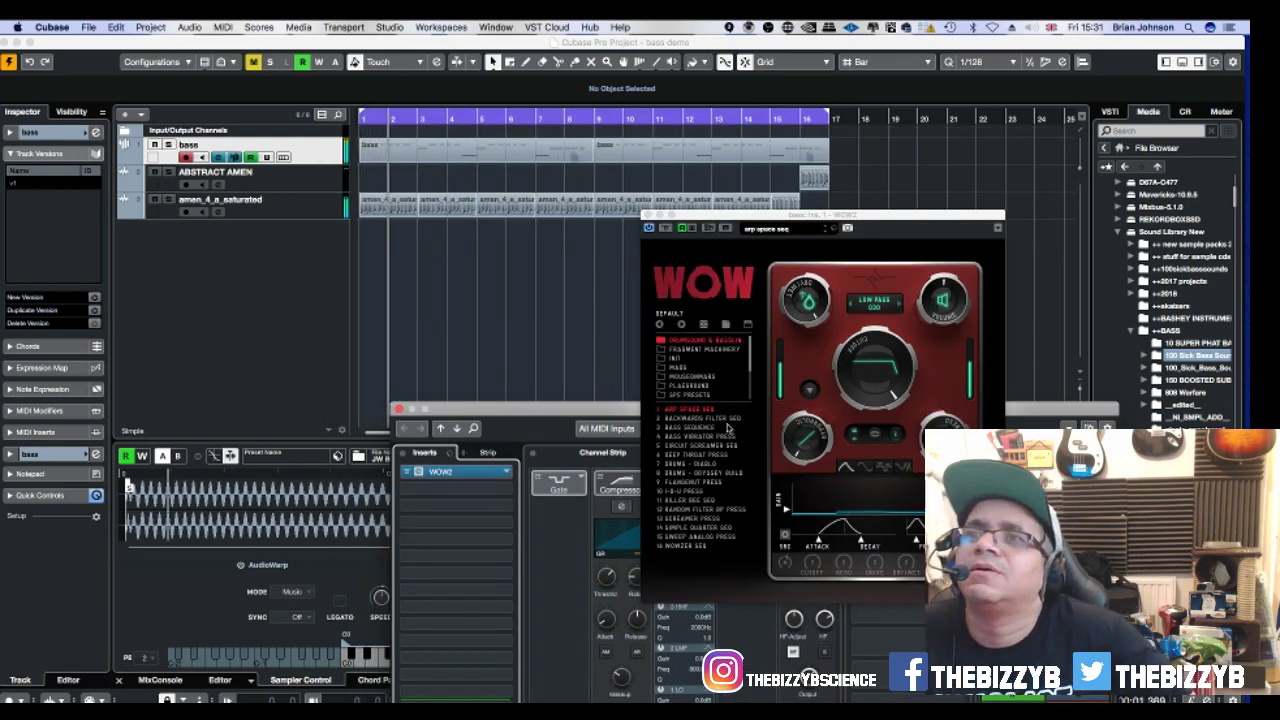
Apply WOW2's BACKWARDS FILTER SEQ preset and set its dry/wet mix near halfway.
click(703, 418)
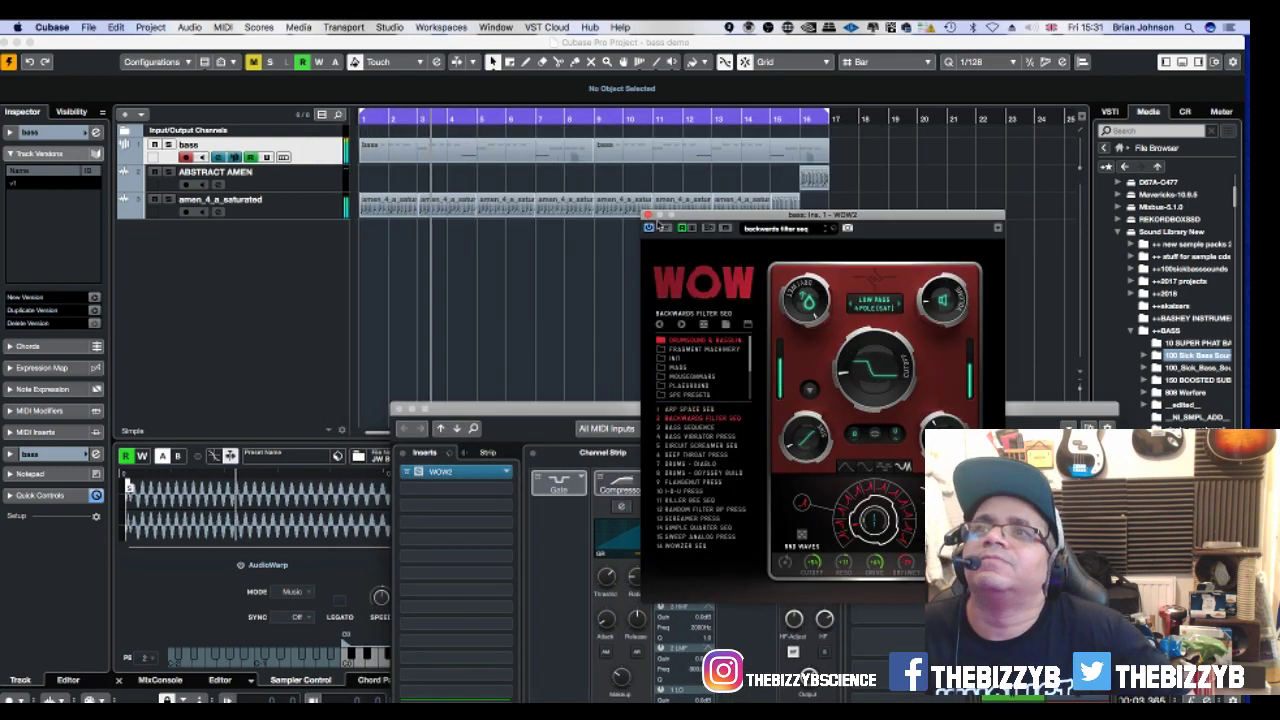
click(647, 215)
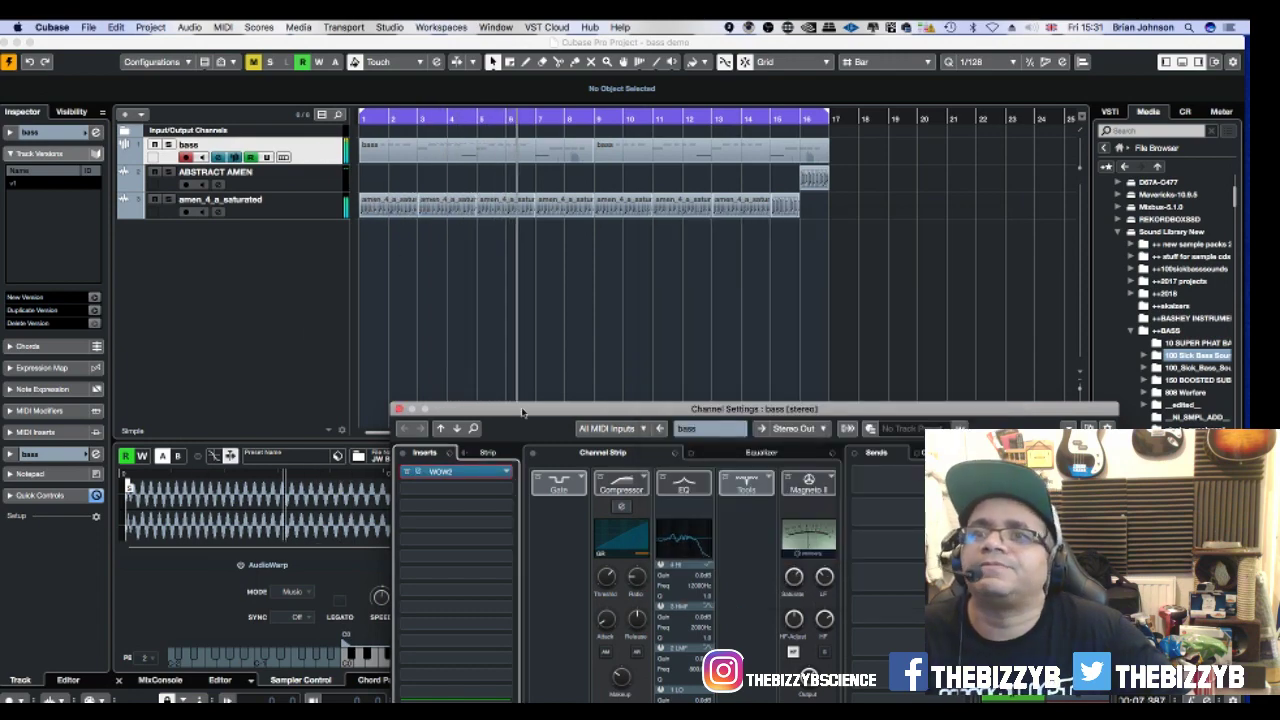
drag(521, 411, 753, 43)
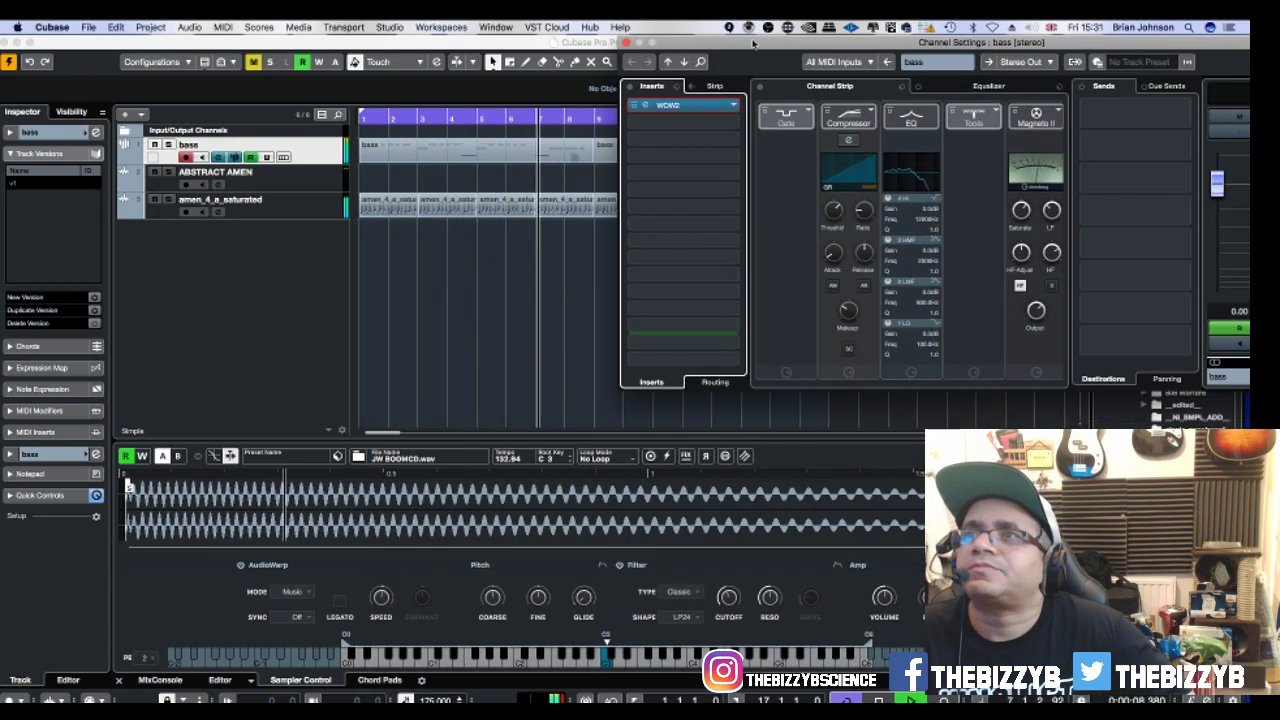
click(689, 107)
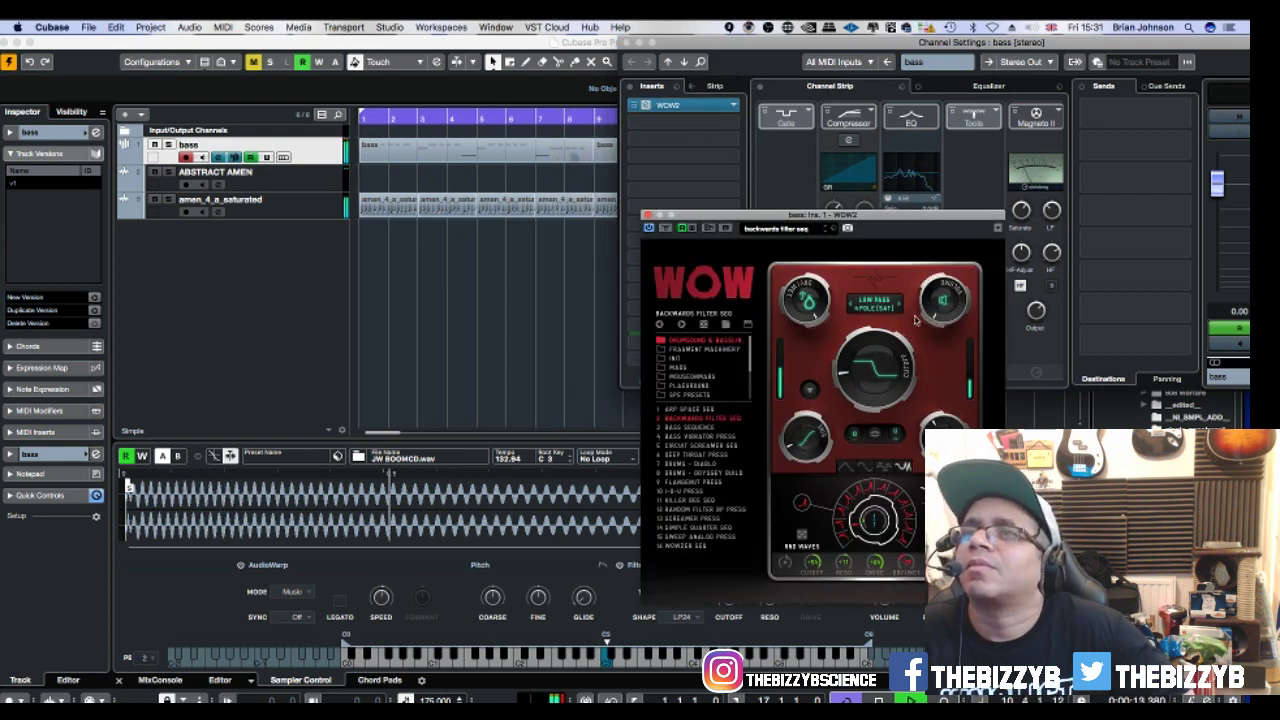
drag(788, 288, 792, 355)
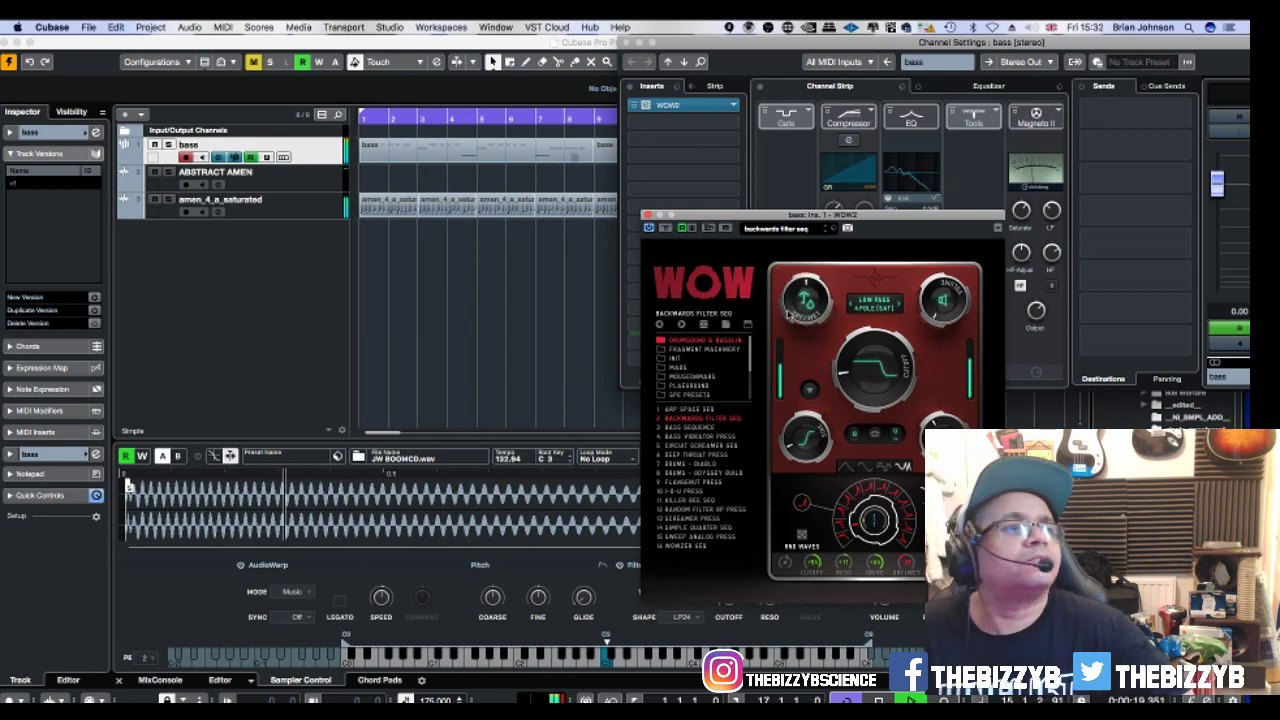
drag(788, 314, 786, 305)
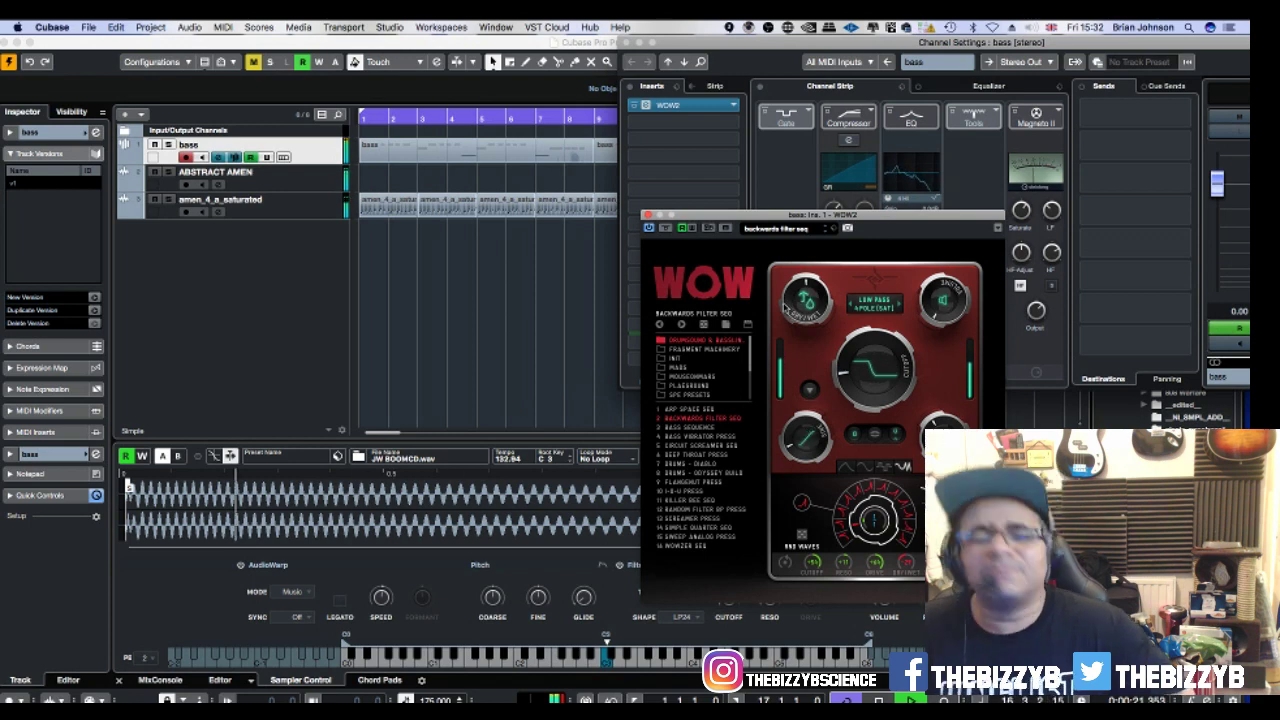
click(647, 215)
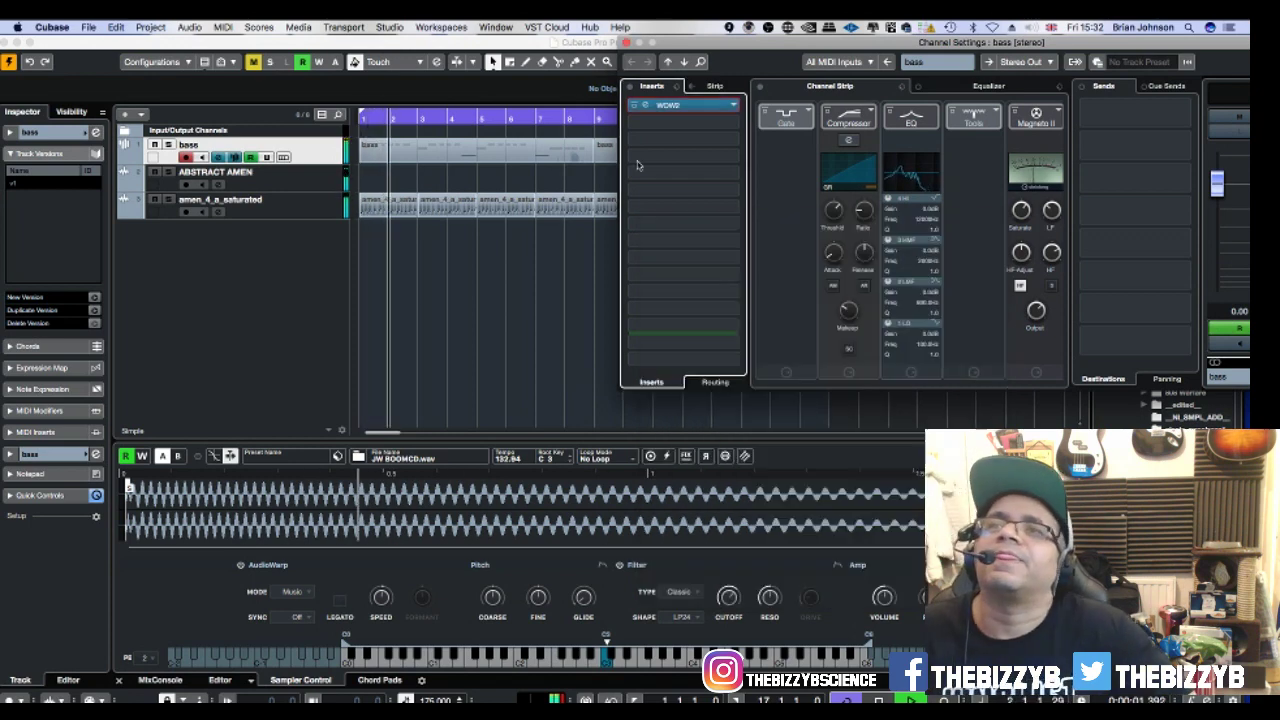
Close the bass channel's Channel Settings window.
click(626, 43)
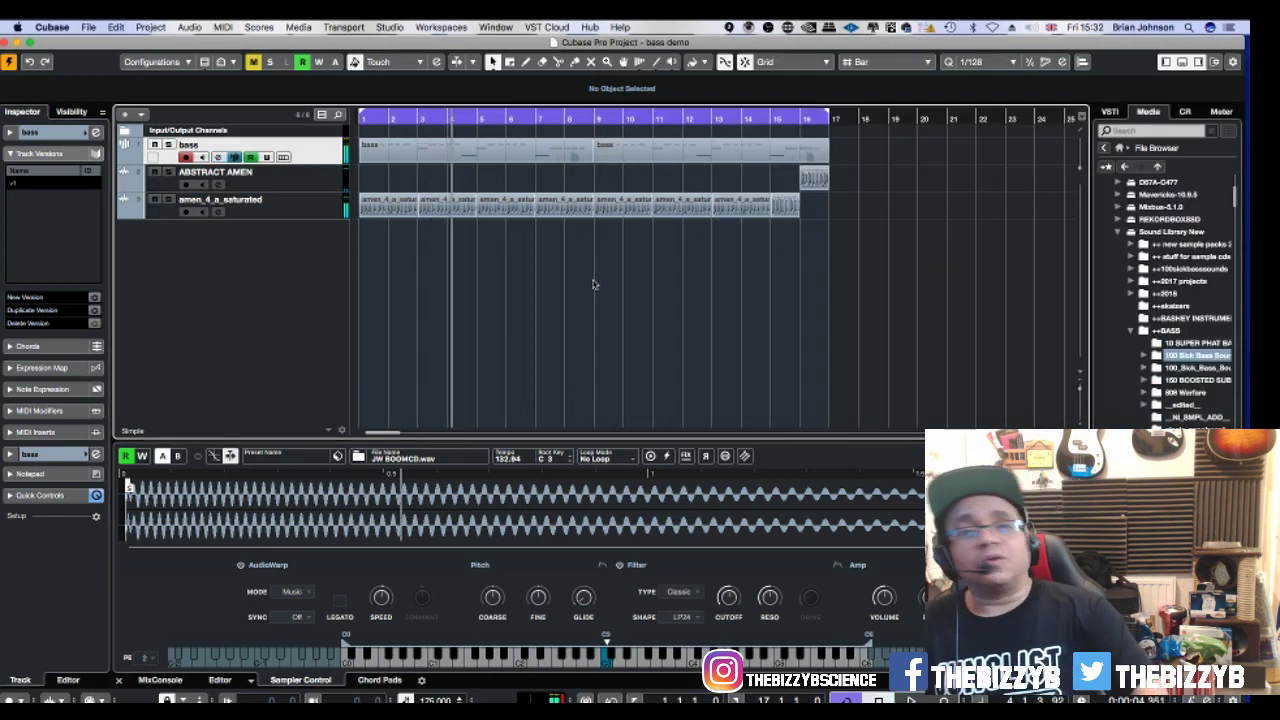